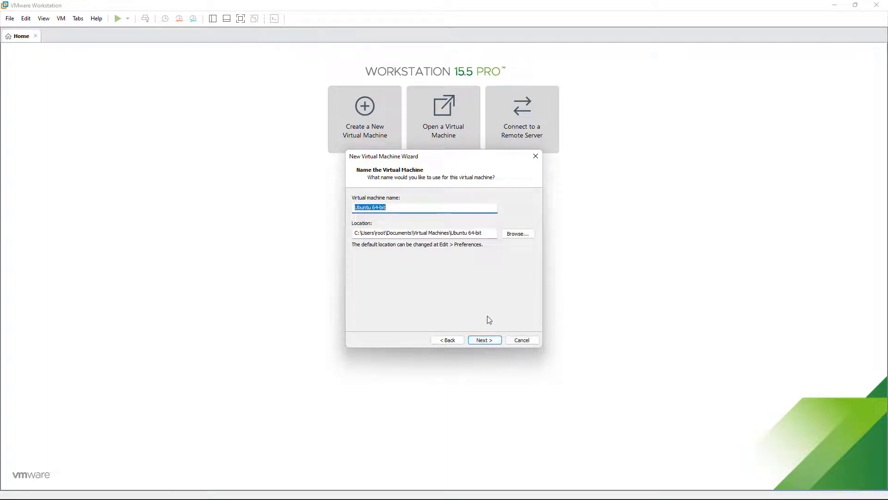
Step: Name the new virtual machine OPN_Sense with default processors, 2048 MB memory and bridged networking
type("OPN_")
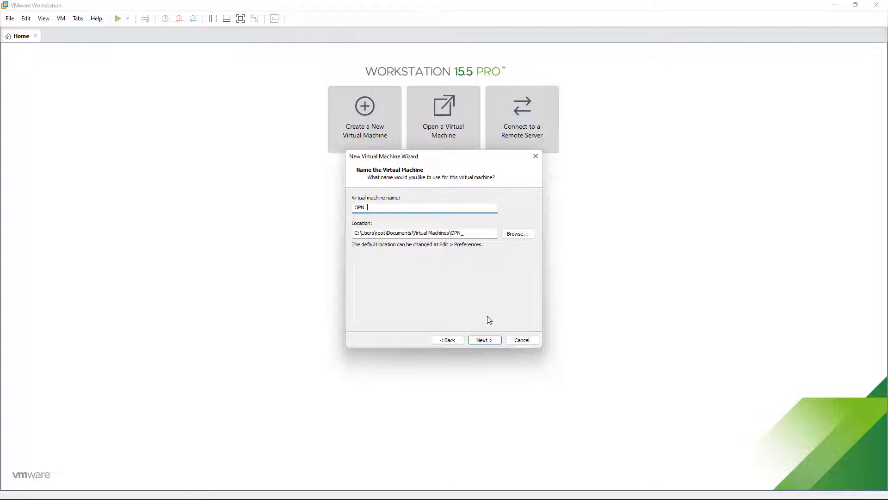
type("Sense")
left_click(485, 340)
left_click(485, 340)
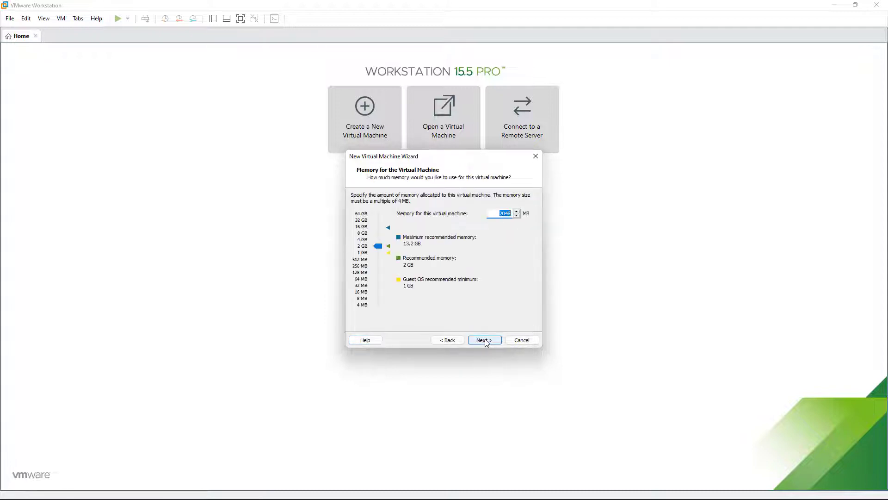
left_click(485, 338)
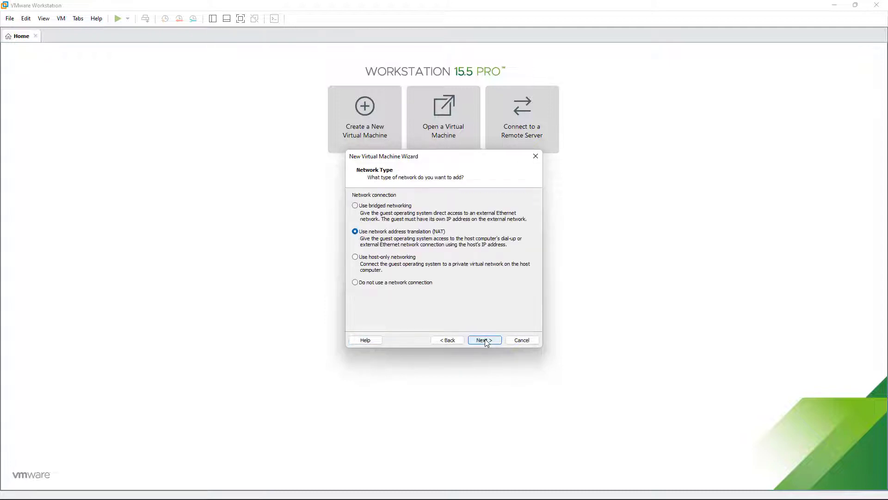
left_click(406, 205)
left_click(479, 340)
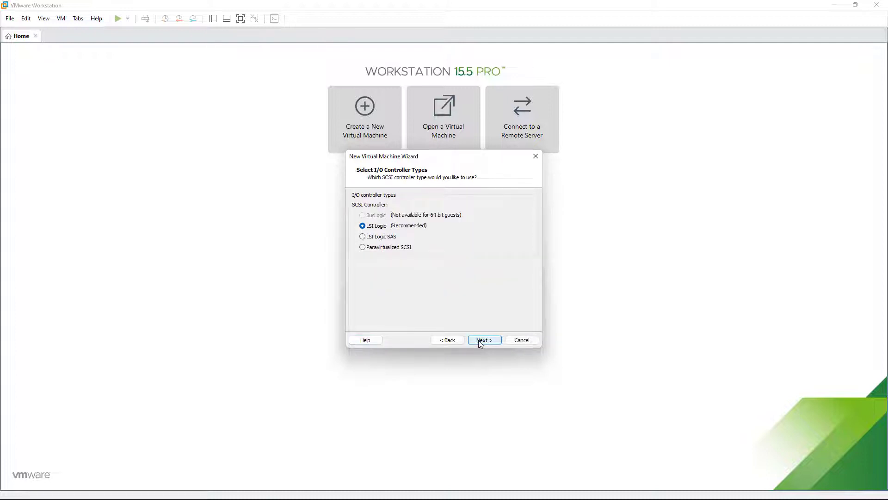
Step: Give it a new 20 GB SCSI disk on LSI Logic, stored as a single file, and finish
left_click(479, 341)
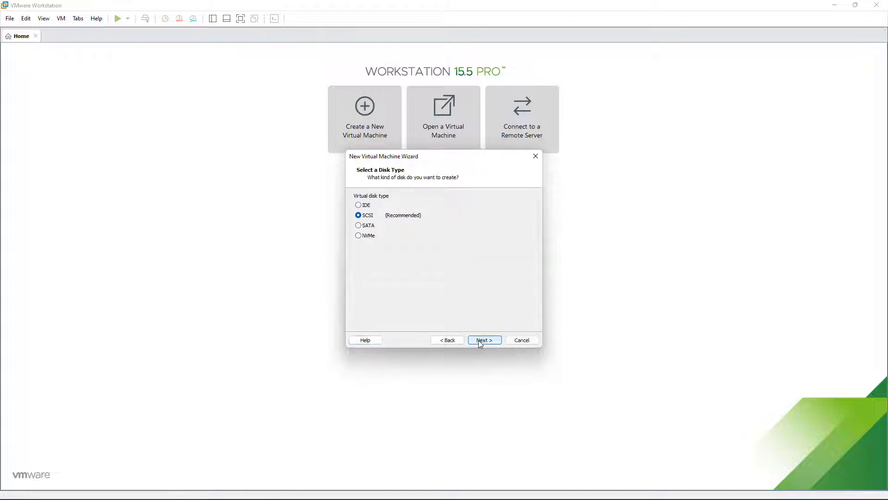
left_click(480, 343)
left_click(481, 341)
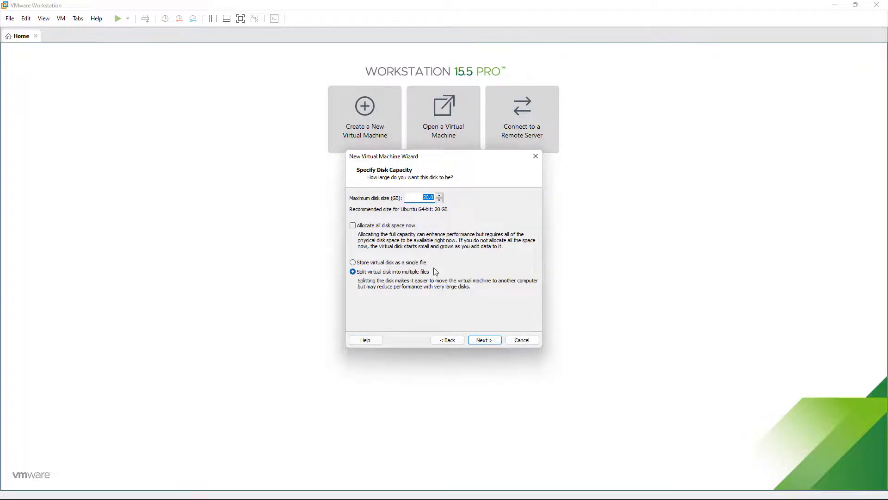
left_click(424, 262)
left_click(481, 340)
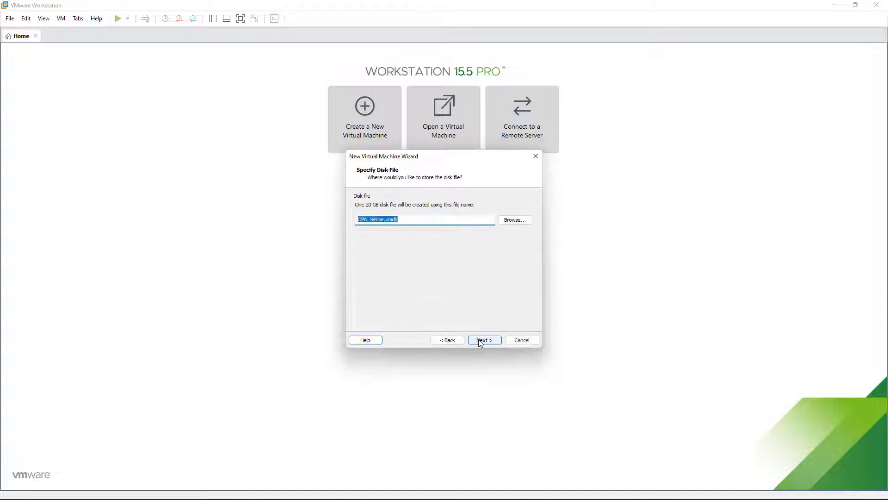
left_click(481, 341)
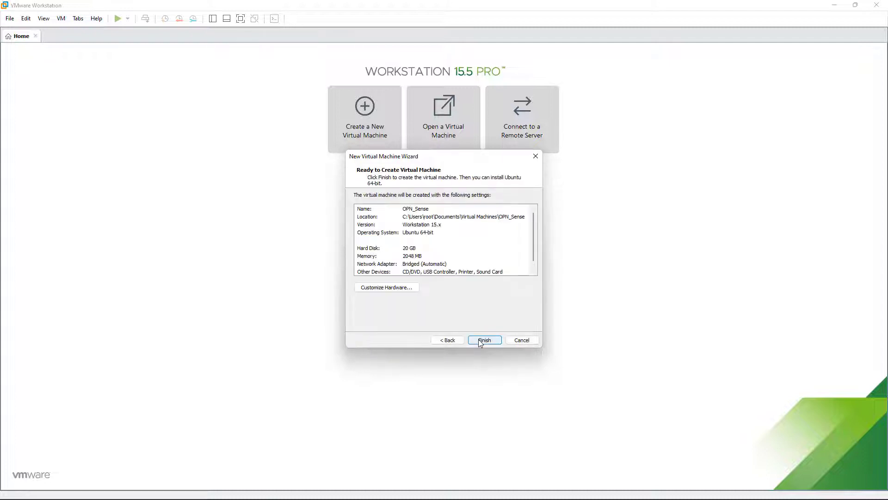
left_click(480, 341)
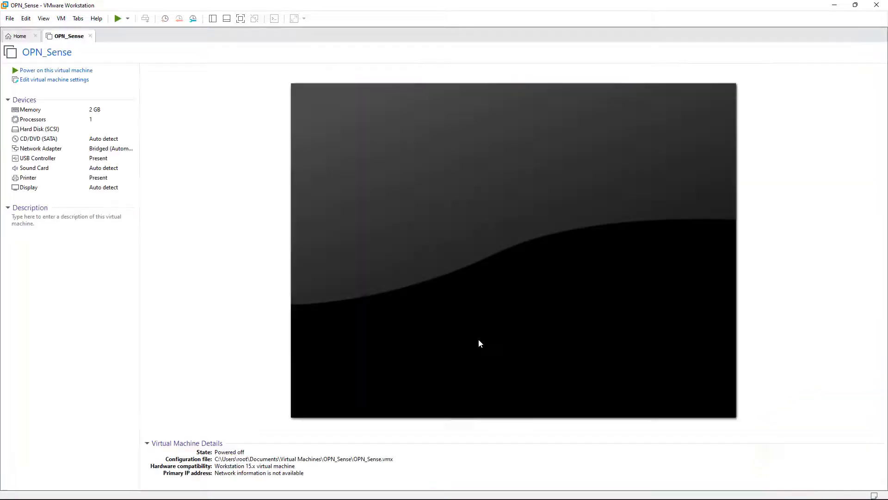
Step: Add a second network adapter to OPN_Sense set to Bridged
left_click(70, 80)
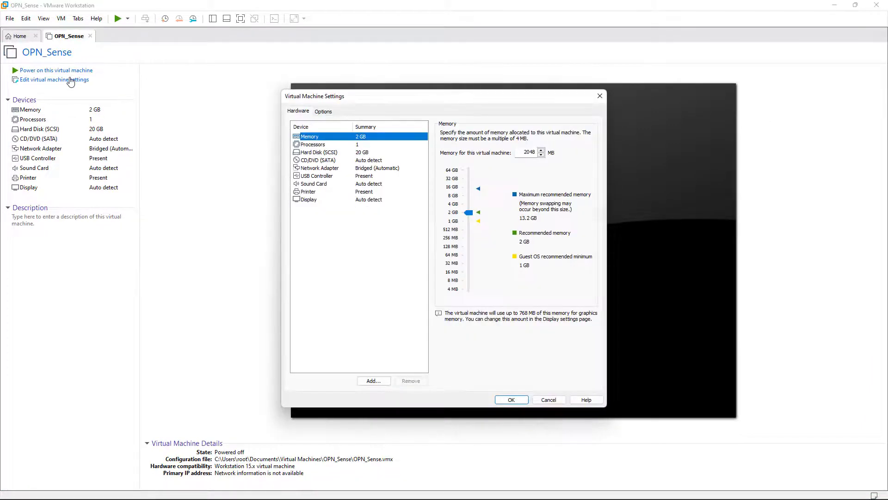
left_click(374, 381)
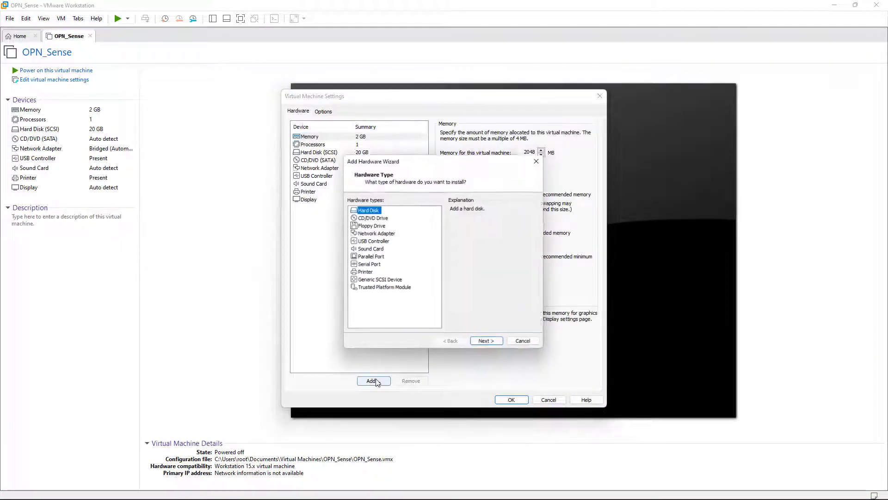
left_click(376, 233)
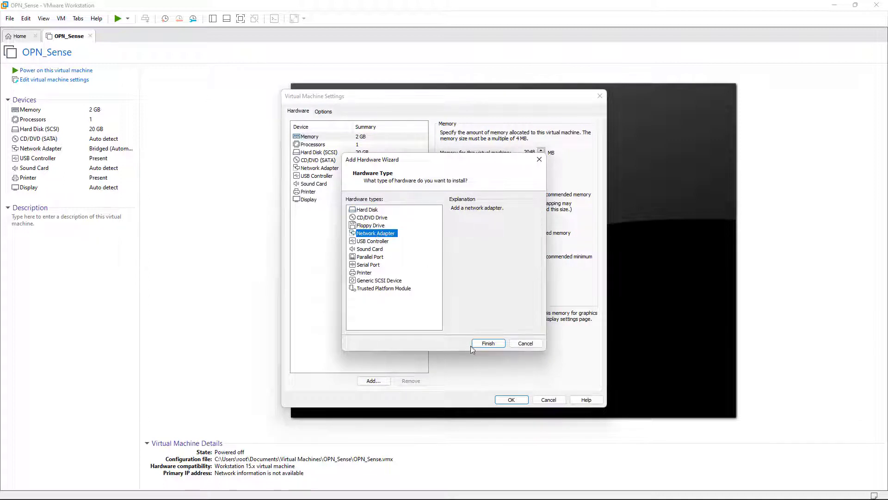
left_click(487, 345)
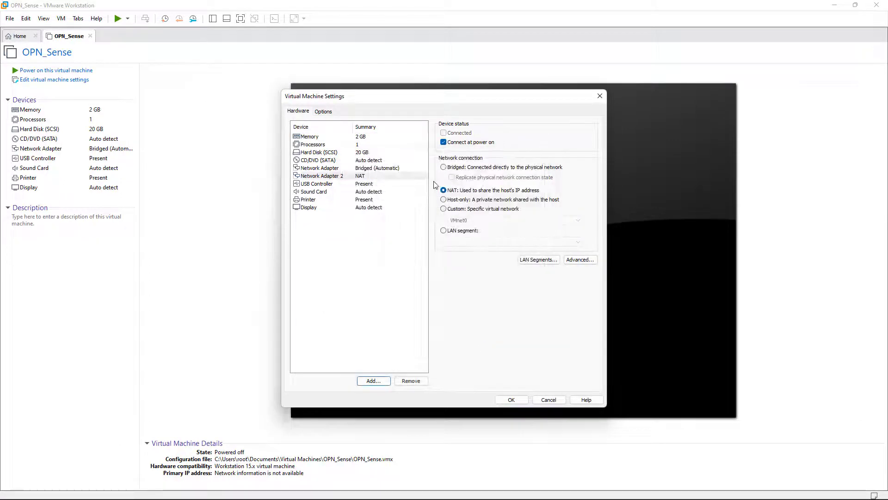
left_click(443, 168)
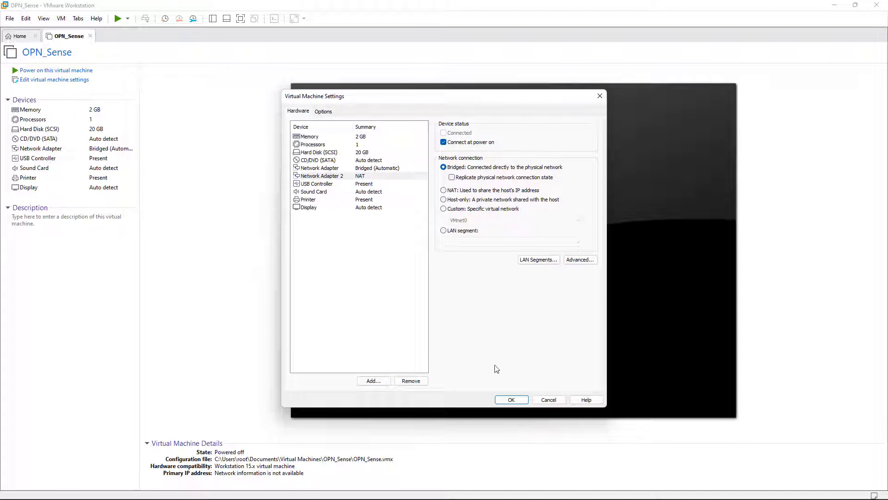
left_click(511, 401)
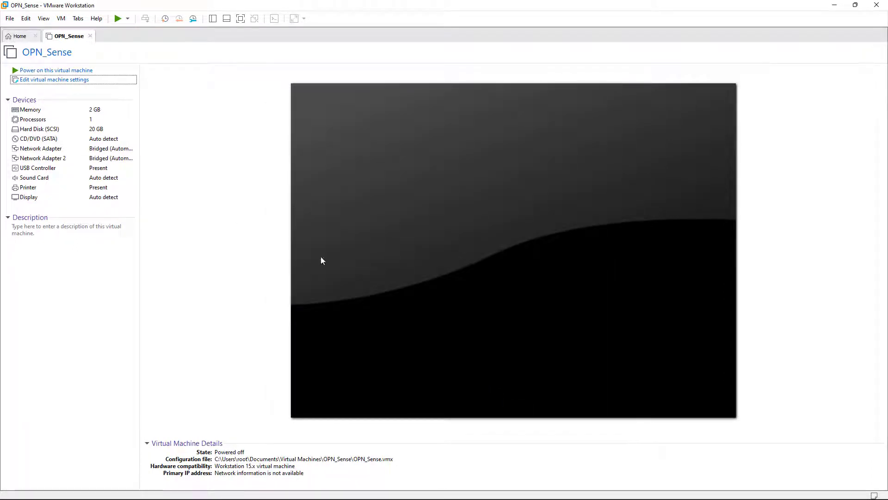
Step: Mount the OPNsense ISO from the ESD-ISO (F:) drive in the CD/DVD drive
left_click(45, 140)
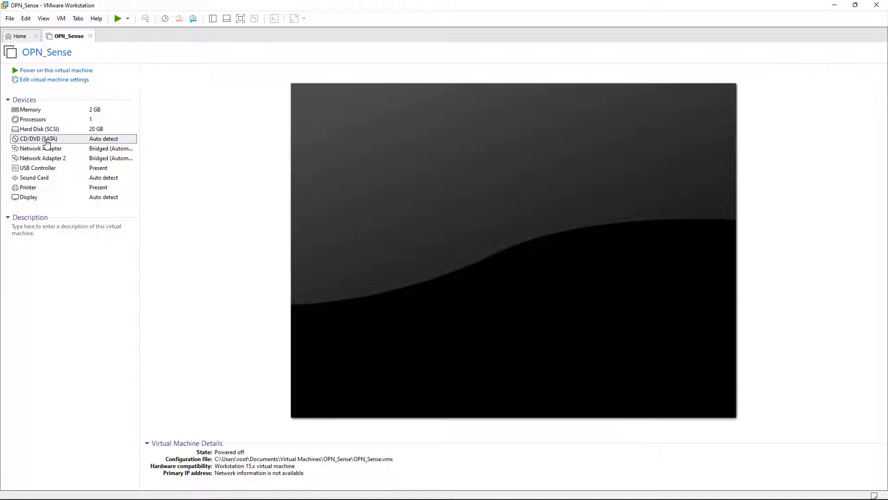
double_click(46, 141)
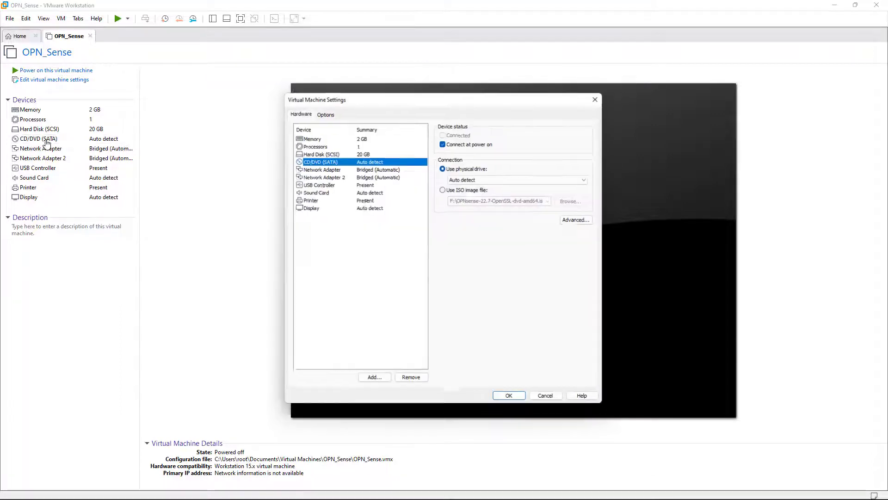
left_click(443, 189)
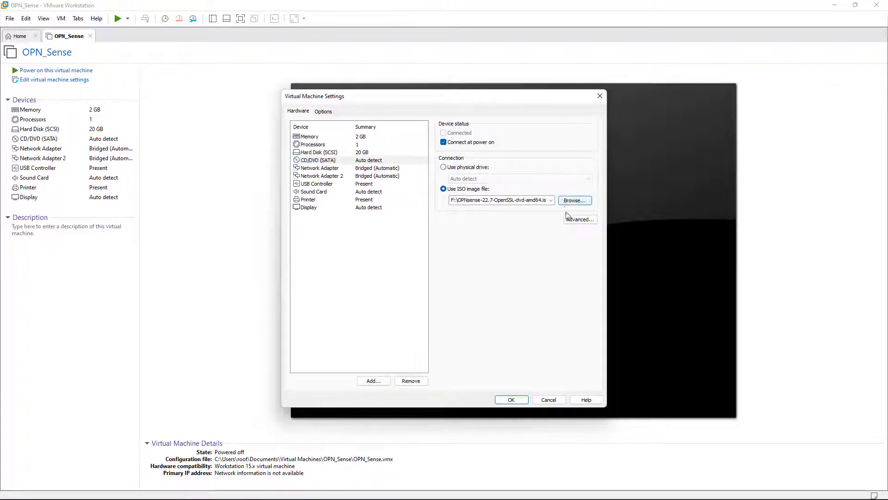
left_click(575, 200)
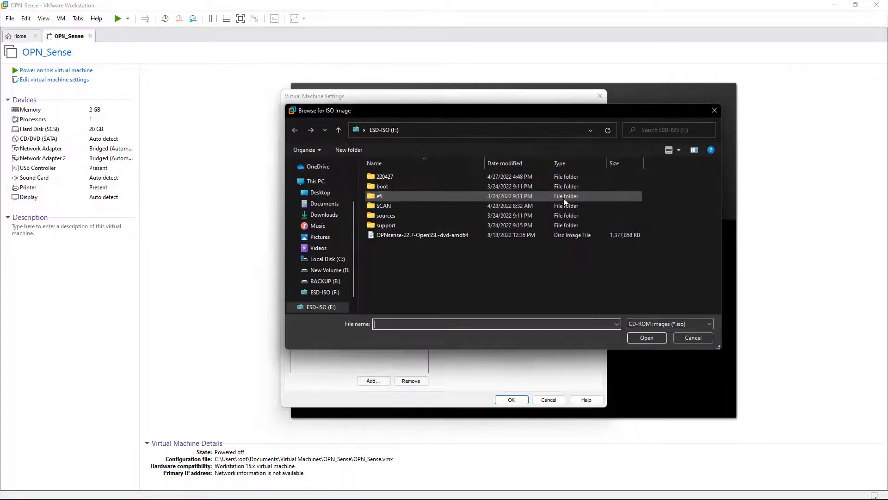
left_click(315, 293)
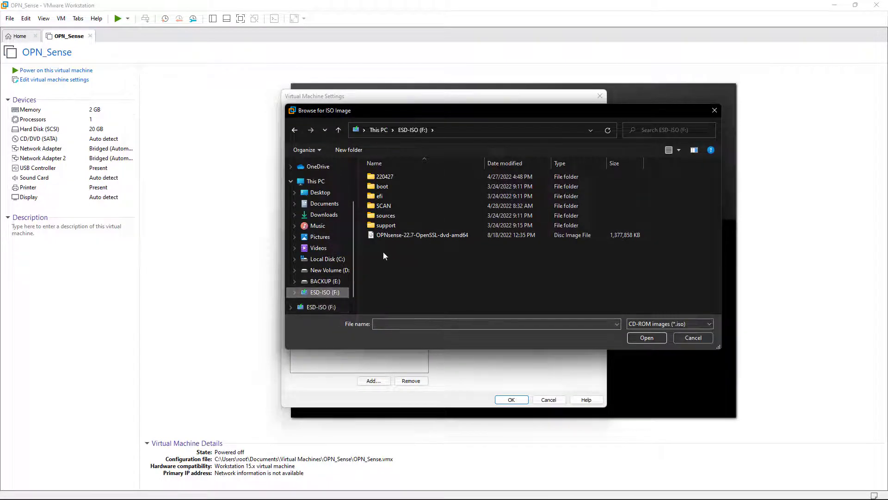
left_click(394, 237)
left_click(632, 338)
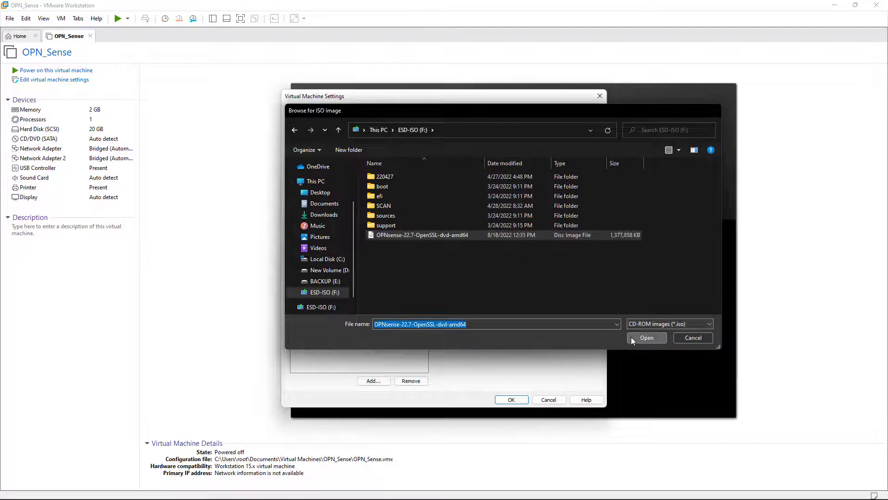
left_click(509, 400)
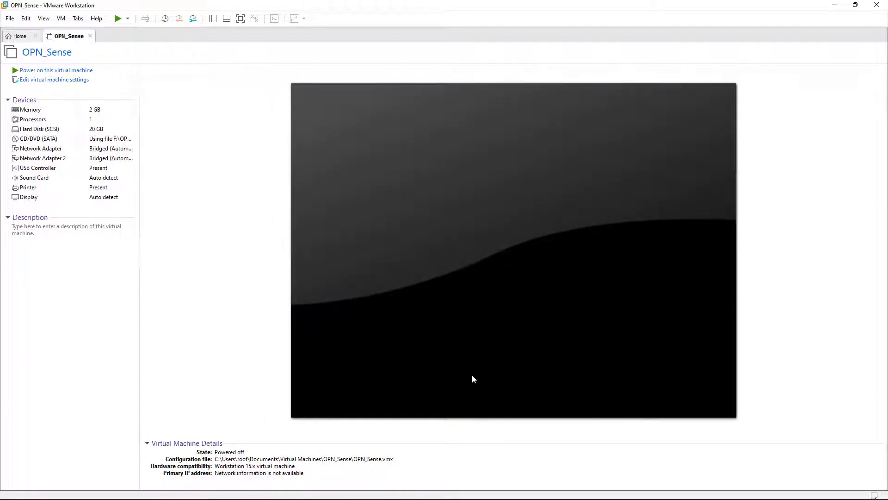
Step: Power on OPN_Sense and let OPNsense 22.7 boot live to its console login prompt
left_click(27, 71)
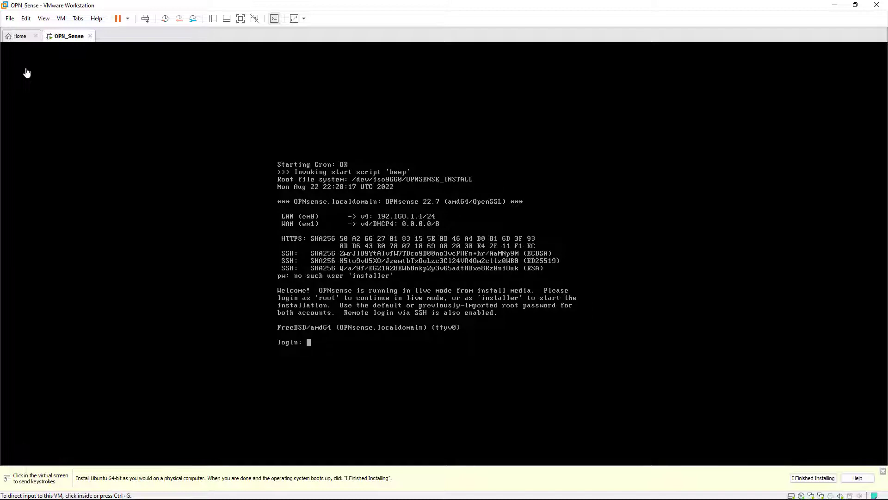
Step: Log in to the console as installer to launch the OPNsense installer
left_click(27, 73)
type("install")
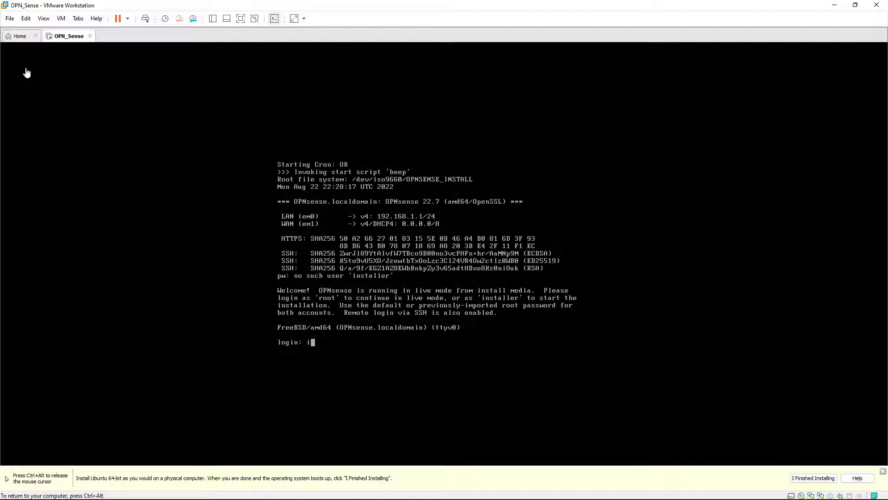
type("er")
key("Return")
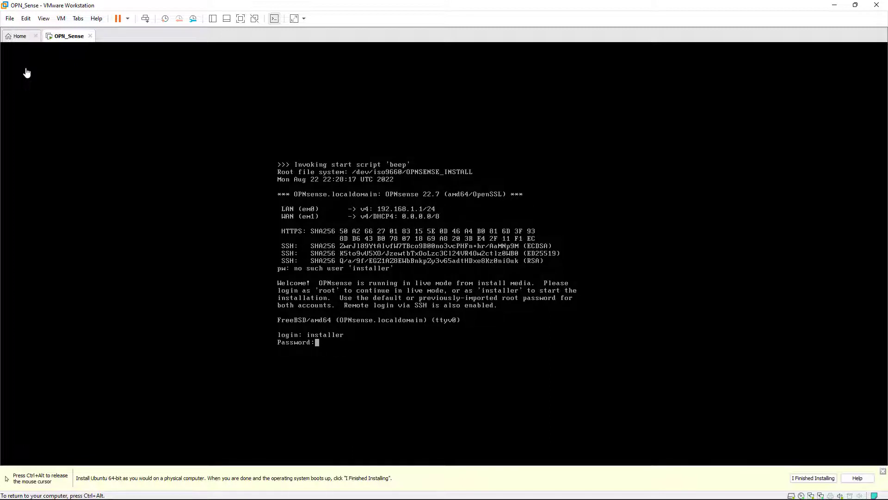
key("Return")
Step: Keep the default keymap, choose disk da0 for UFS and confirm erasing it
key("Return")
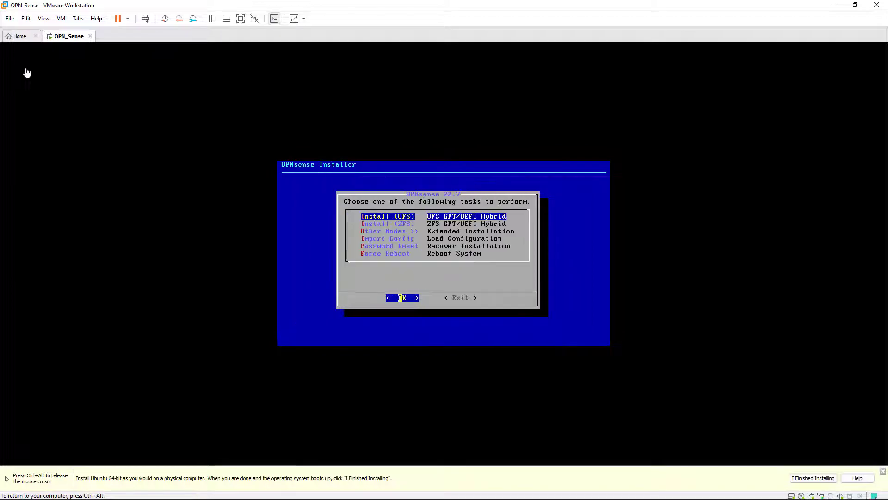
key("Return")
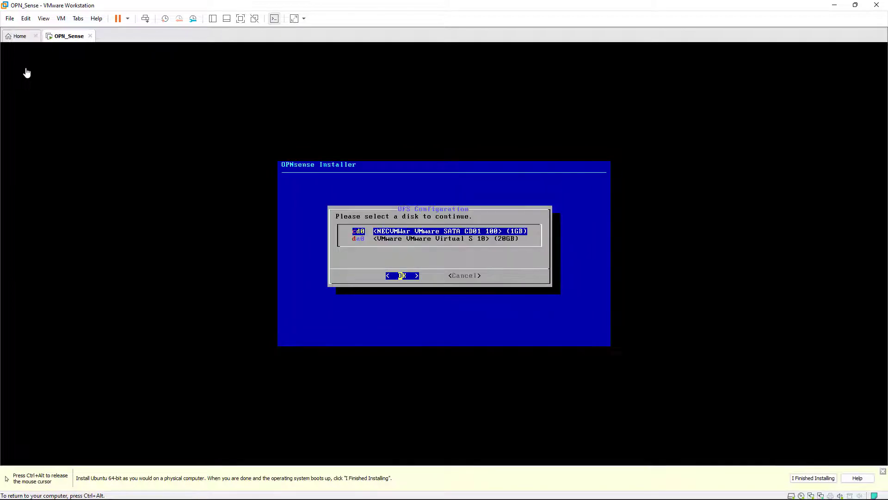
key("Down")
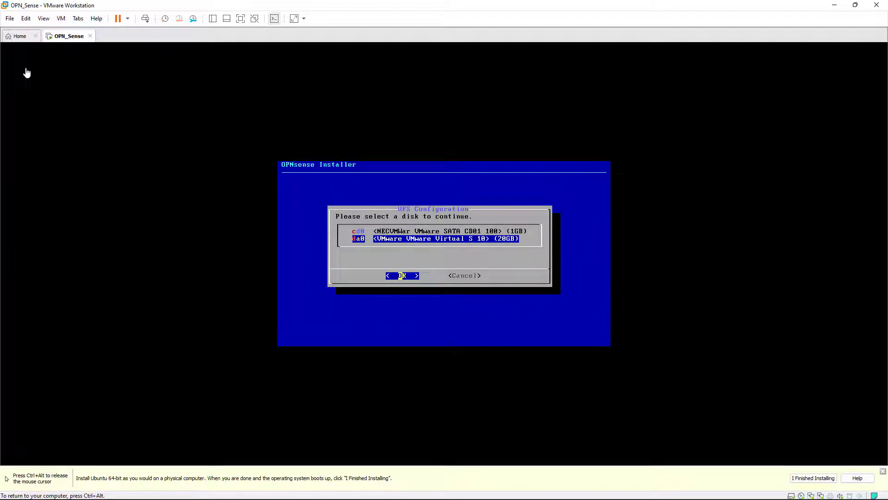
key("Return")
key("Left")
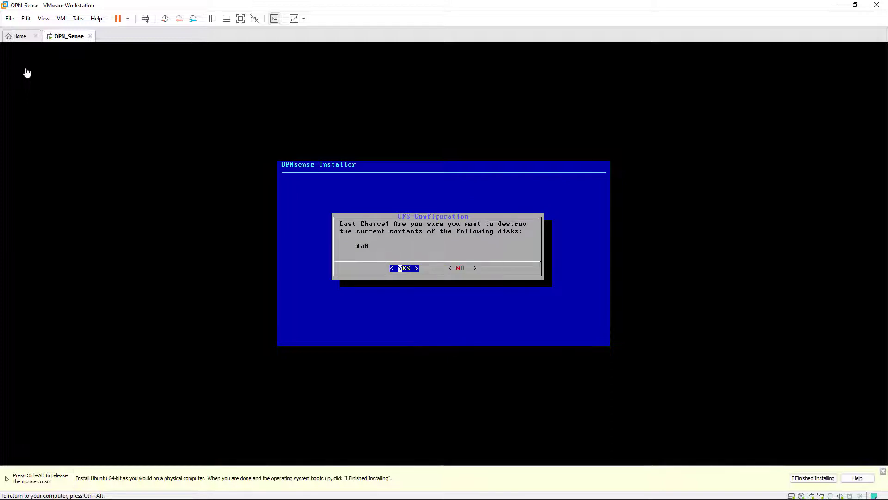
key("Return")
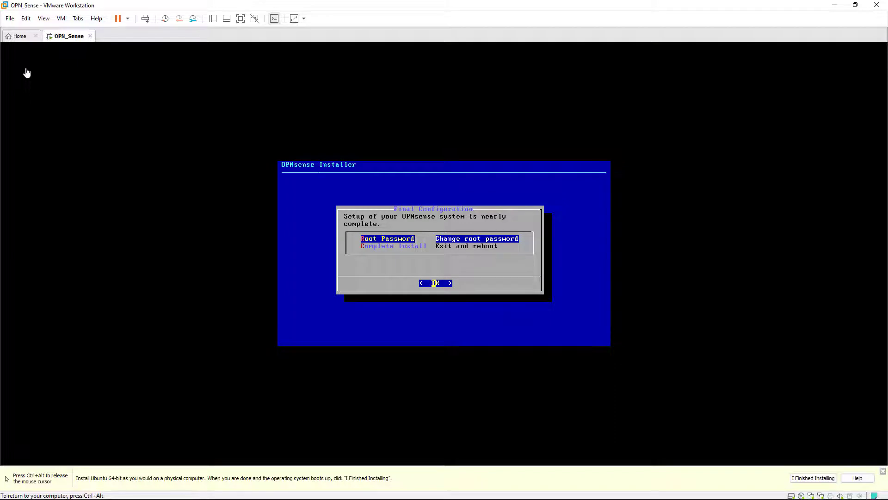
Step: Set and confirm the root password, then complete the install to reboot
key("Return")
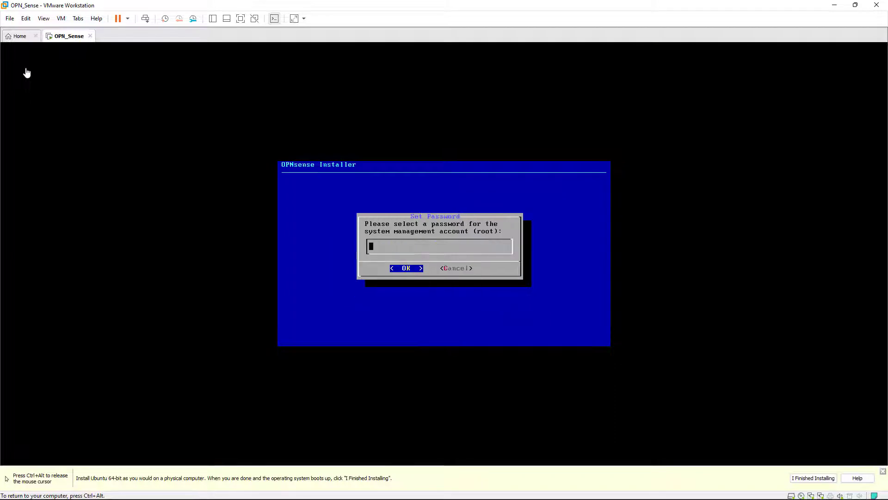
type("**********")
key("Return")
type("***")
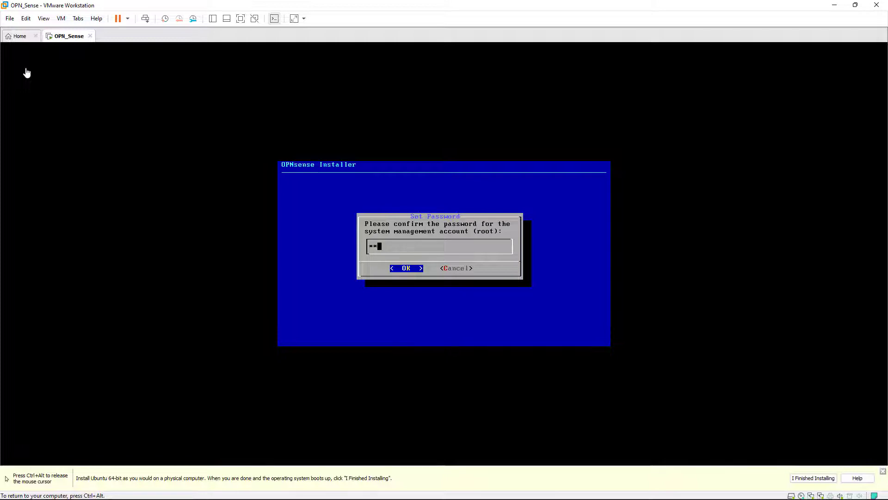
type("*******")
key("Return")
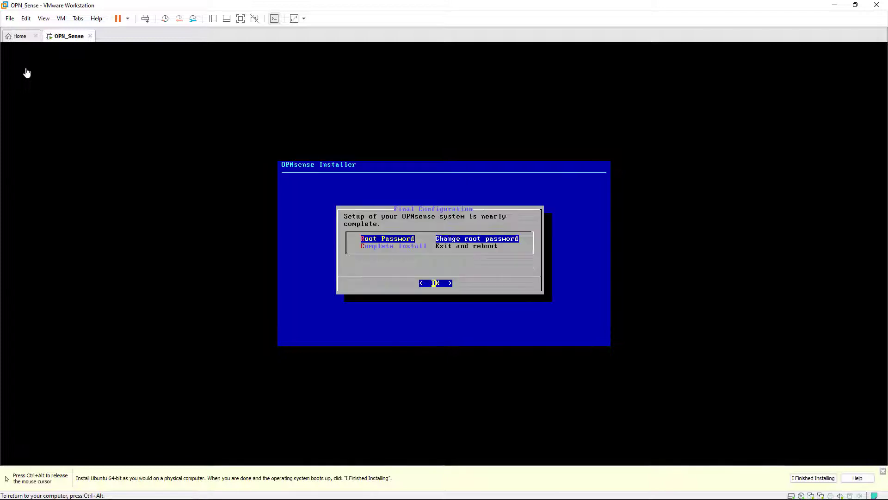
key("Down")
key("Return")
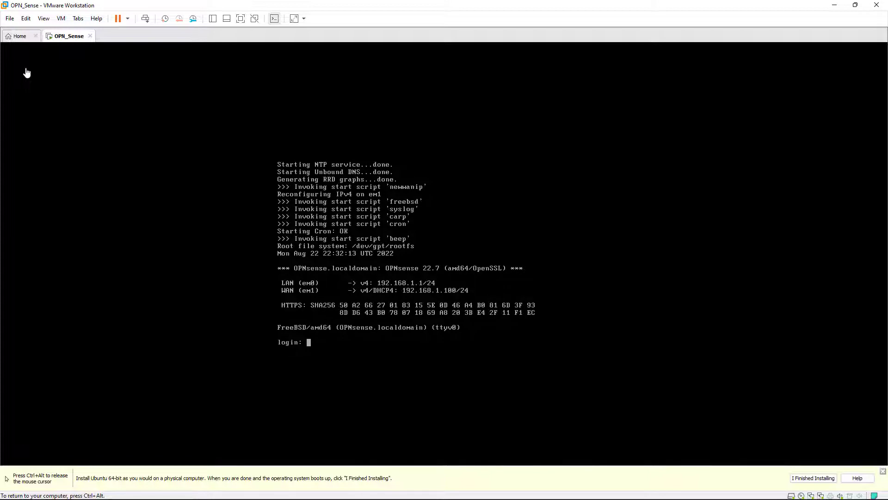
Step: Enter root as the login name at the rebooted OPNsense console
type("root")
key("Return")
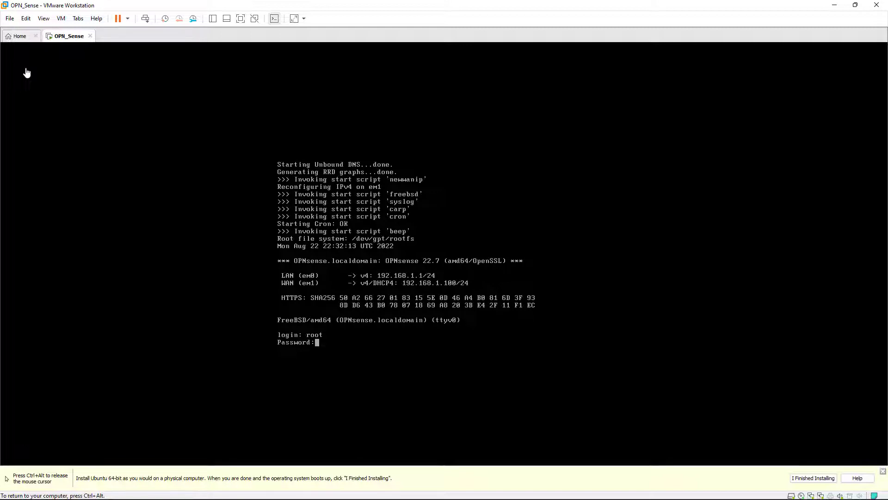
Step: Retry the console login as root with the correct password to reach the main menu
key("Return")
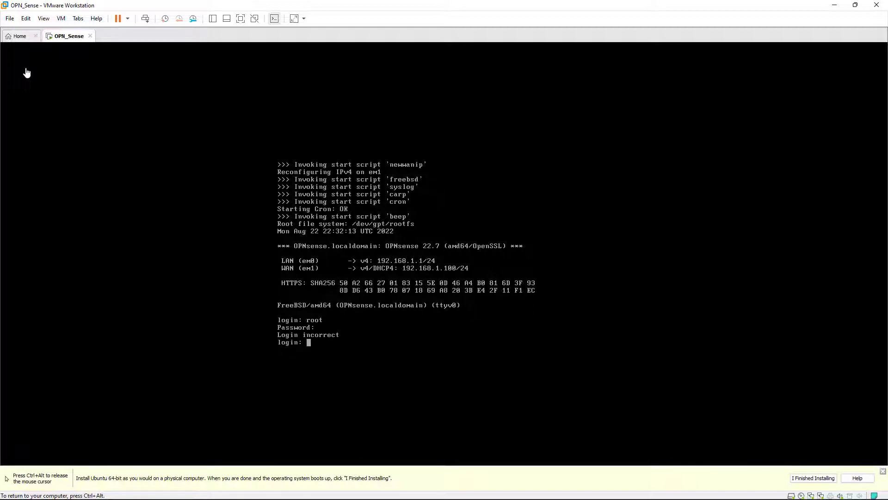
type("root")
key("Return")
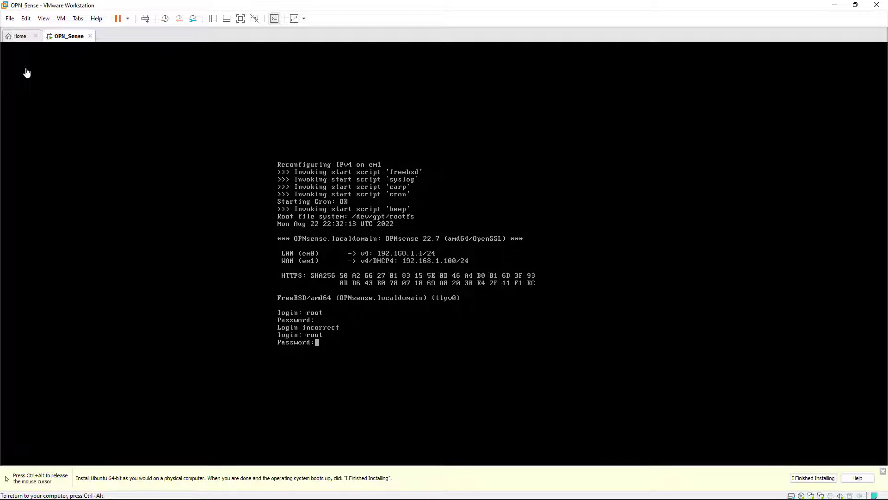
key("Return")
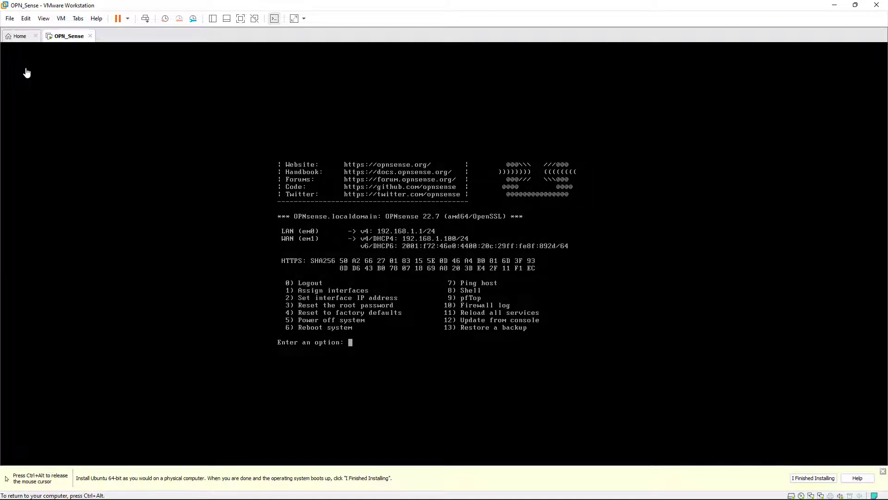
Step: Give the LAN interface the static address 192.168.100.1/24 via console option 2
type("2")
key("Return")
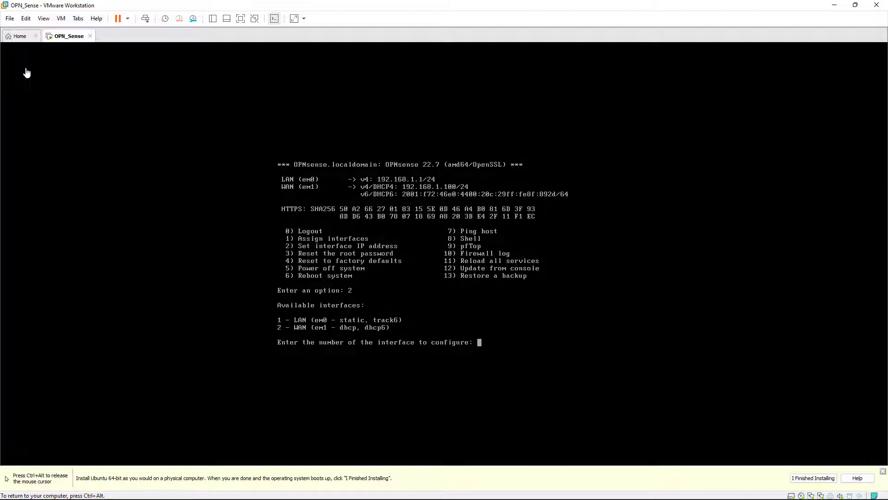
type("1")
key("Return")
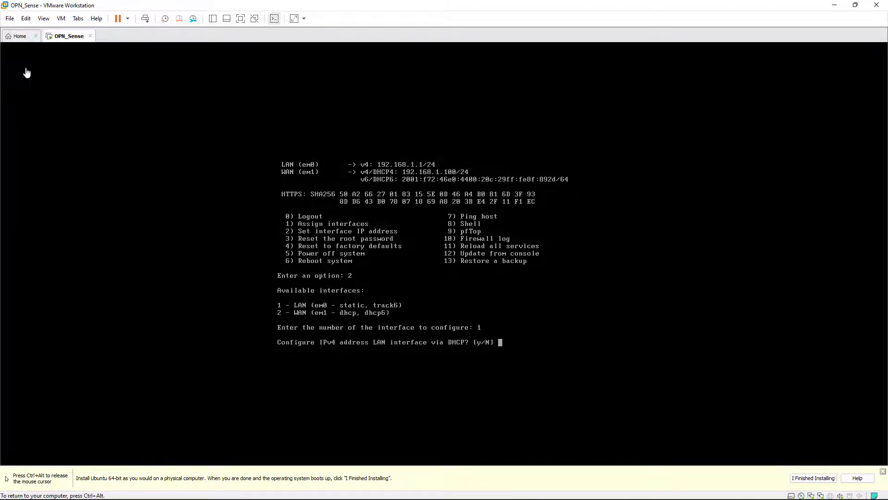
type("N")
key("Return")
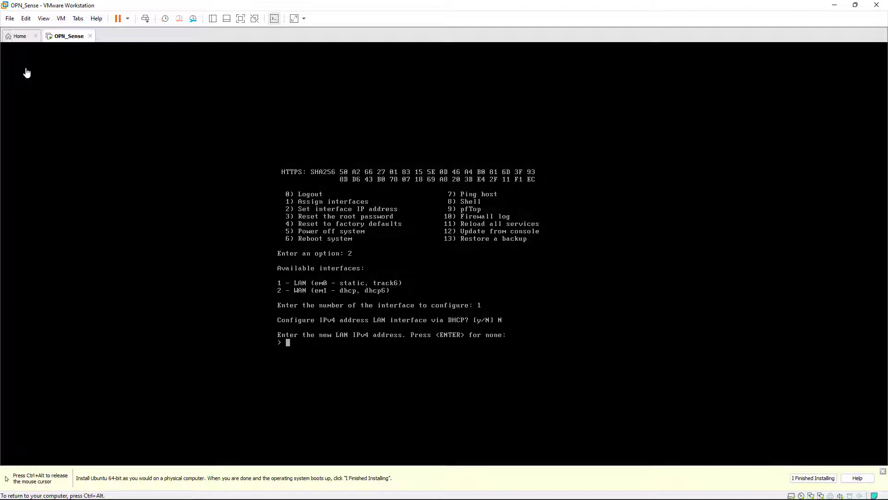
type("192.168.100.1")
key("Return")
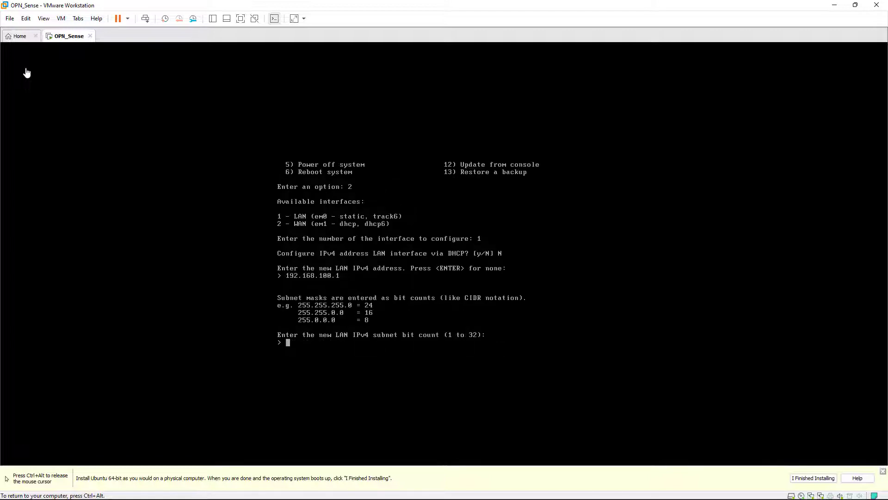
type("24")
key("Return")
key("Return")
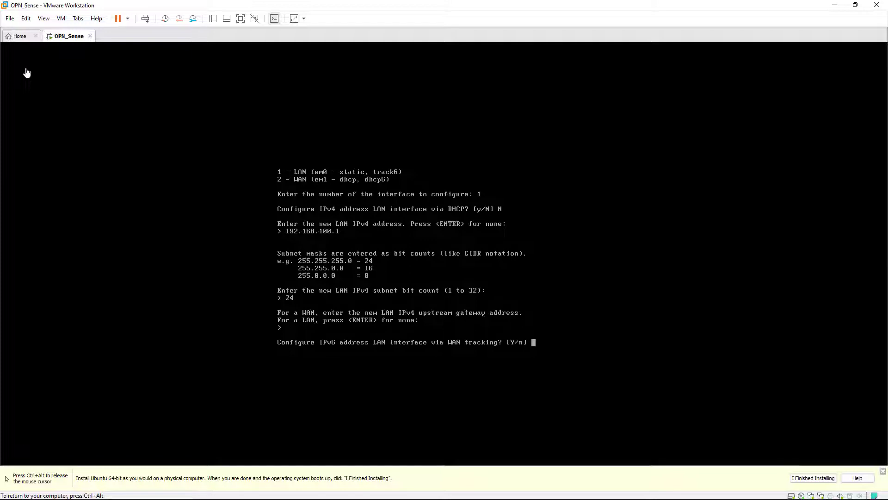
Step: Enable WAN IPv6 tracking and a LAN DHCP range of 192.168.100.2–192.168.100.100
type("Y")
key("Return")
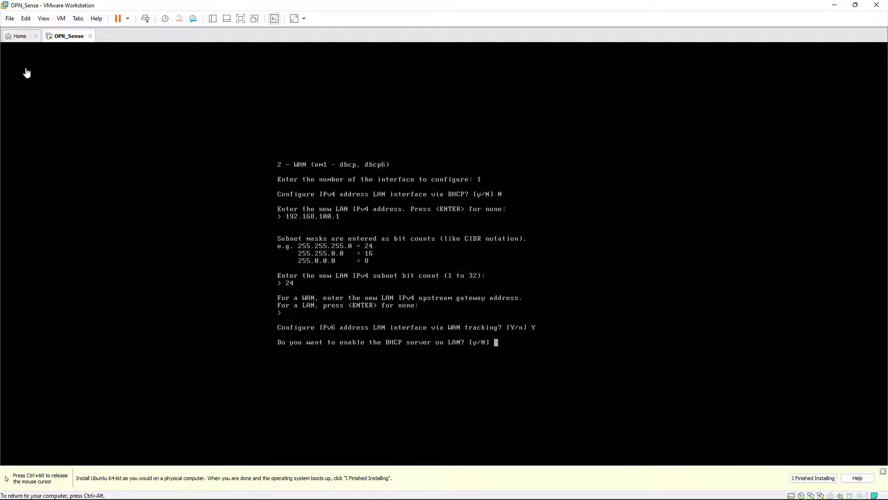
type("y")
key("Return")
type("19")
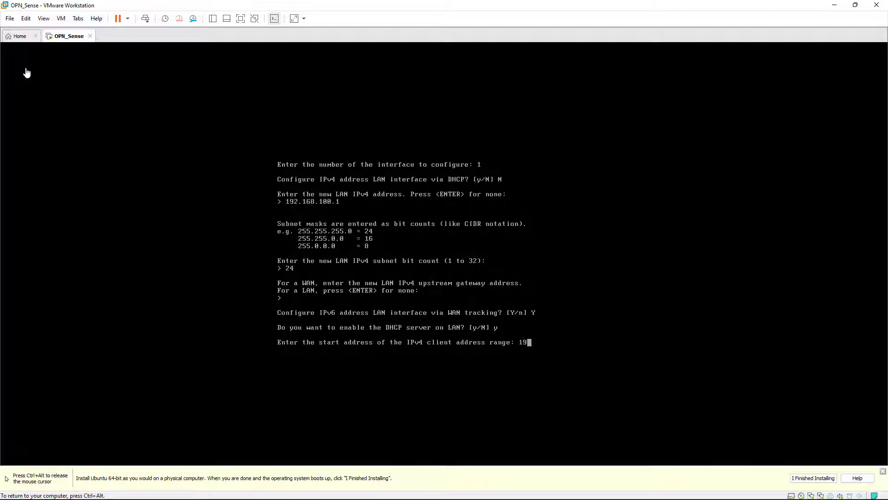
type("2.168.100.2")
key("Return")
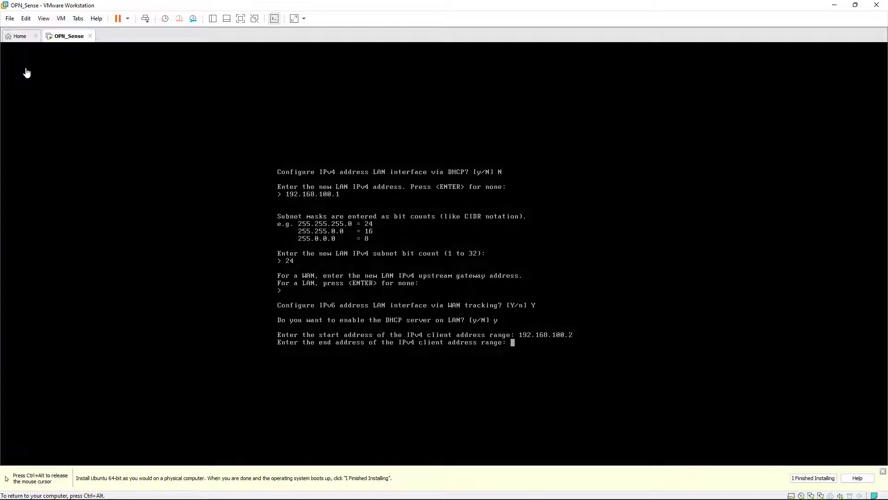
type("192.168.100.100")
key("Return")
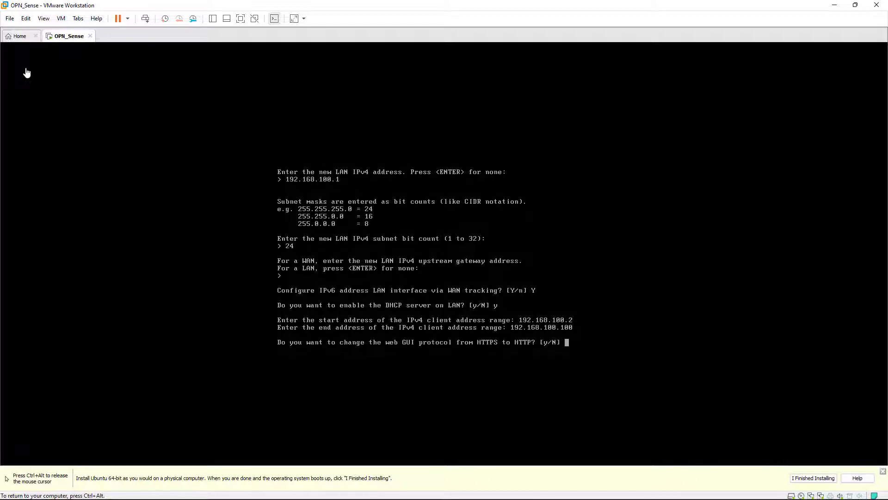
Step: Switch the web GUI to HTTP and restore its defaults, returning to the main menu
type("y")
key("Return")
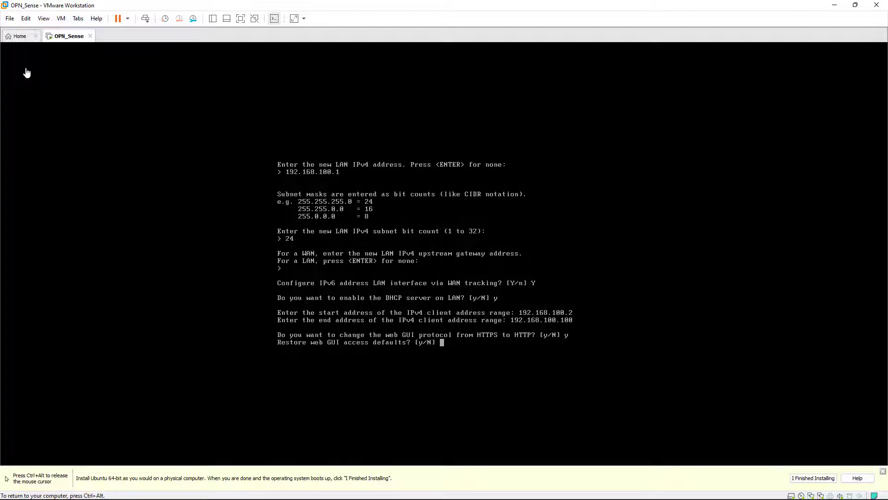
type("y")
key("Return")
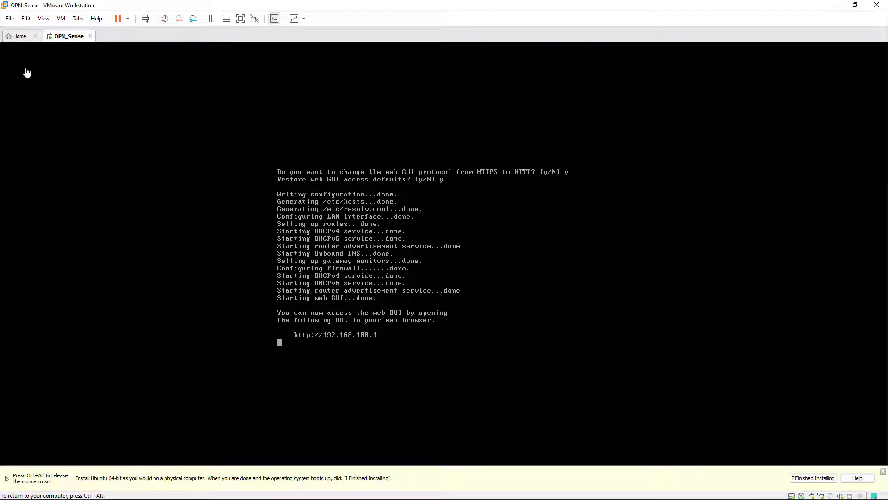
key("Return")
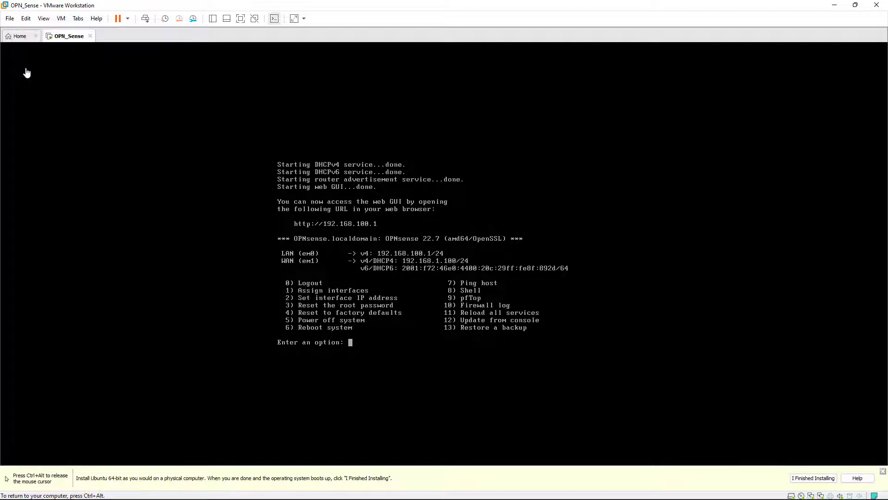
Step: Restart the VM, let OPNsense reach its login prompt, then release input with Ctrl+Alt
key("ctrl+alt+Delete")
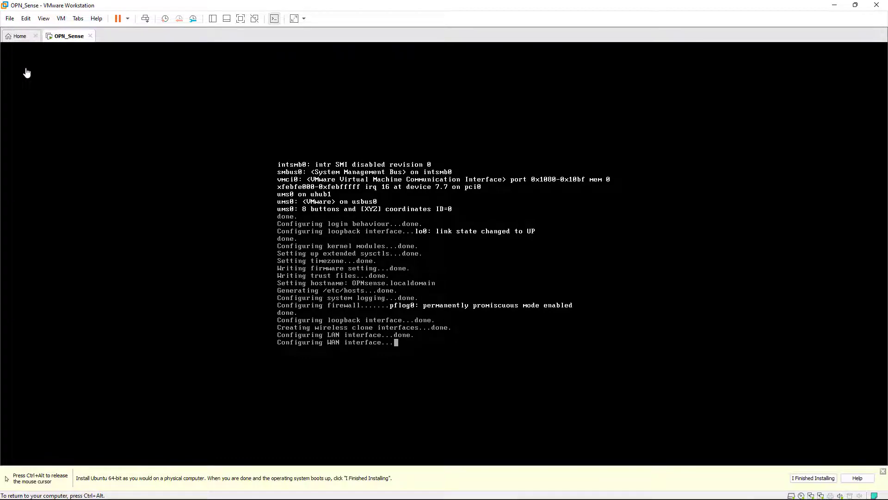
key("alt+Tab")
key("alt+Tab")
key("alt+Tab")
key("alt+Tab")
key("alt+Tab")
key("alt+Tab")
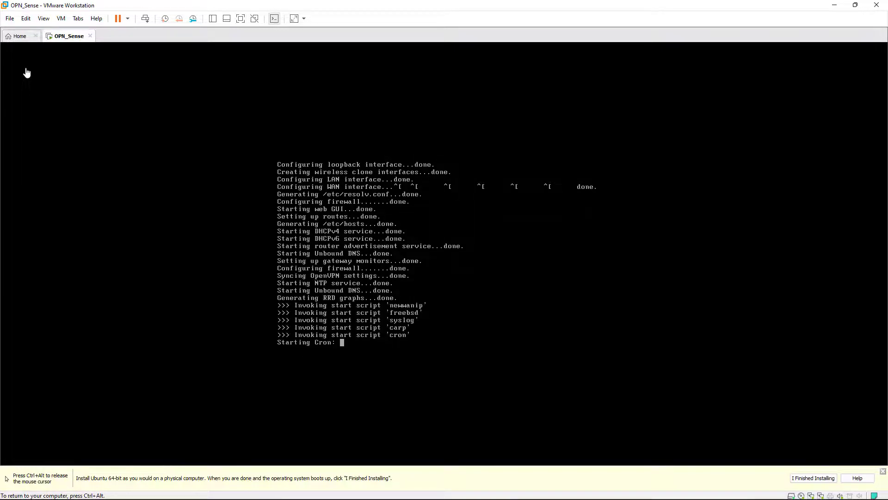
key("ctrl+alt")
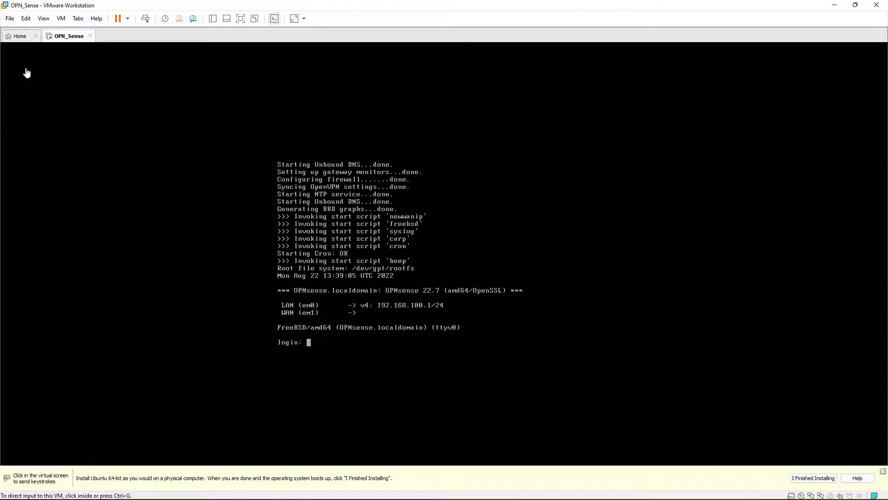
Step: Minimize VMware and load the OPNsense web login at 192.168.100.1 in Edge
left_click(835, 5)
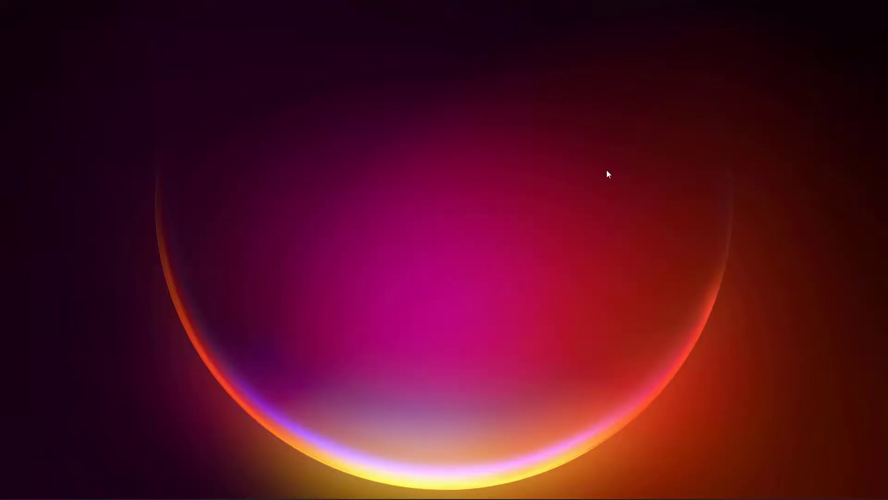
mouse_move(465, 490)
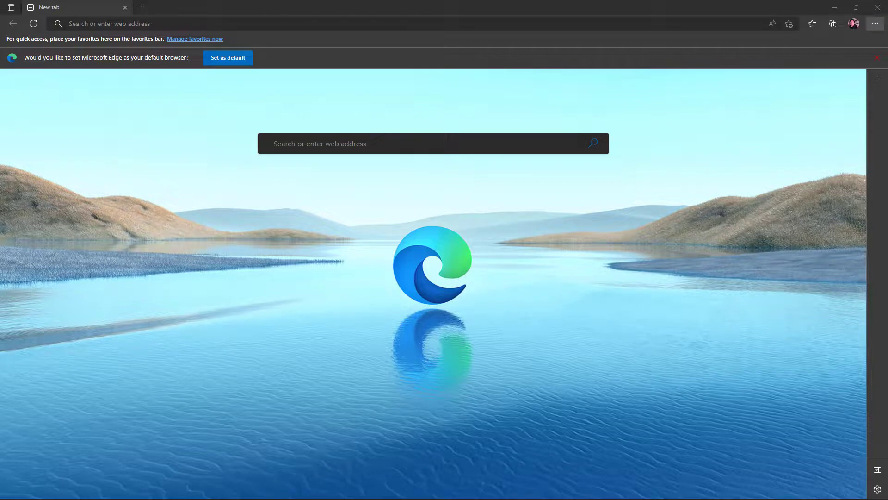
left_click(850, 119)
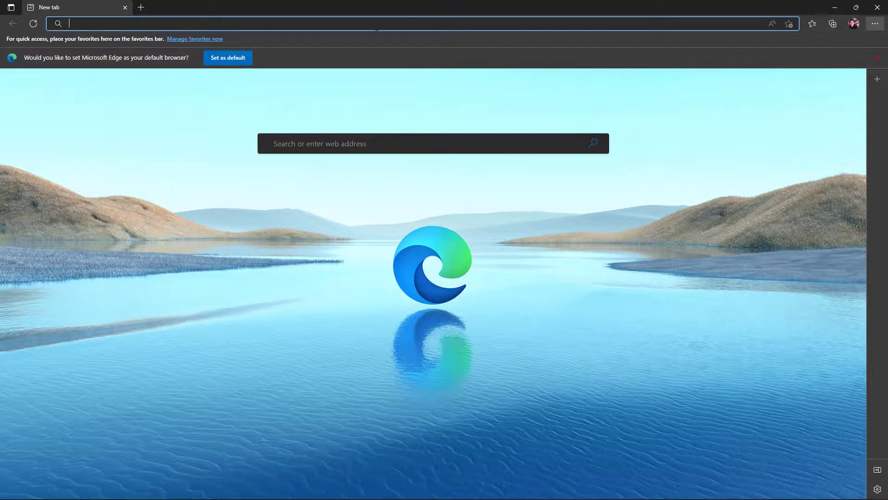
type("192.")
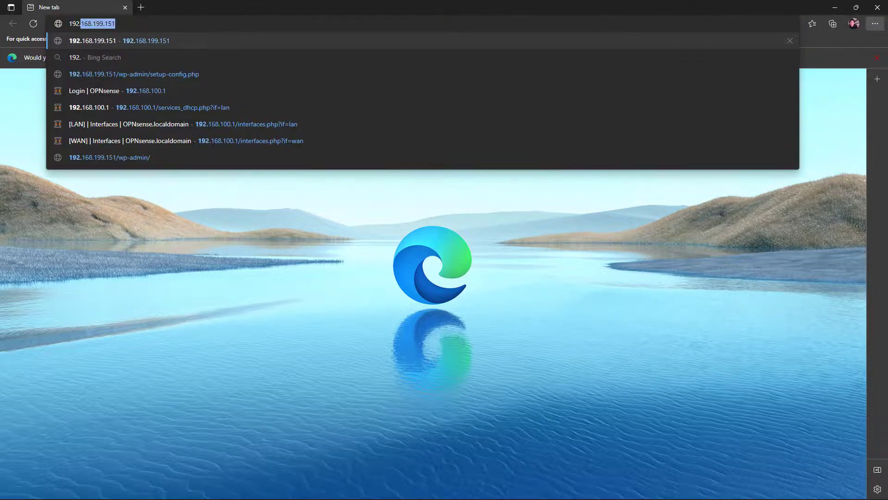
type("168.100")
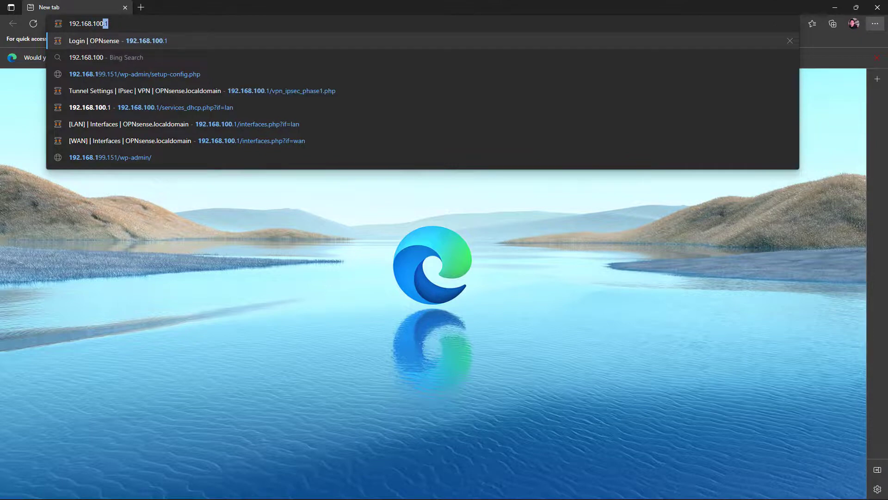
key("Return")
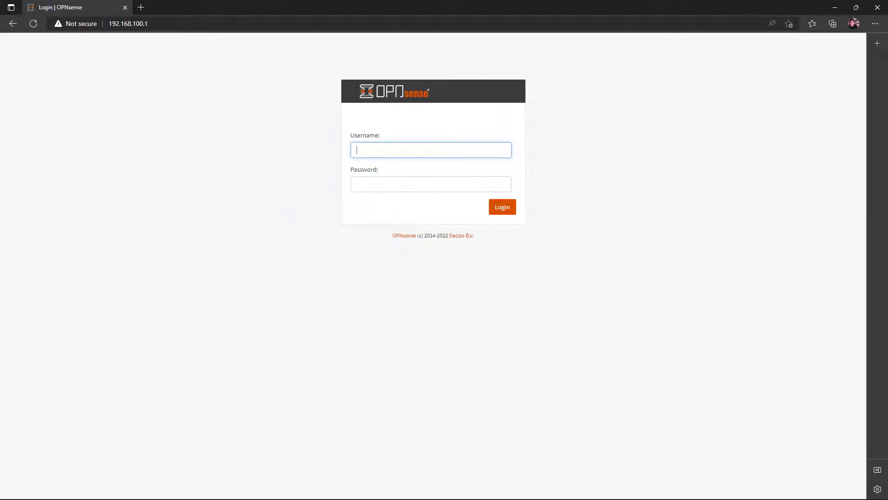
Step: Sign in to the OPNsense web GUI as root with the account password
type("root")
key("Tab")
type("opn")
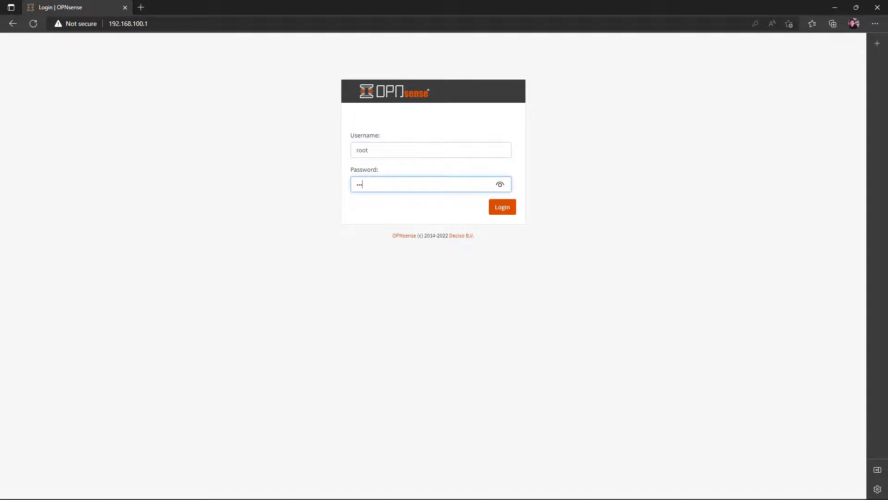
type("•••••••")
key("Return")
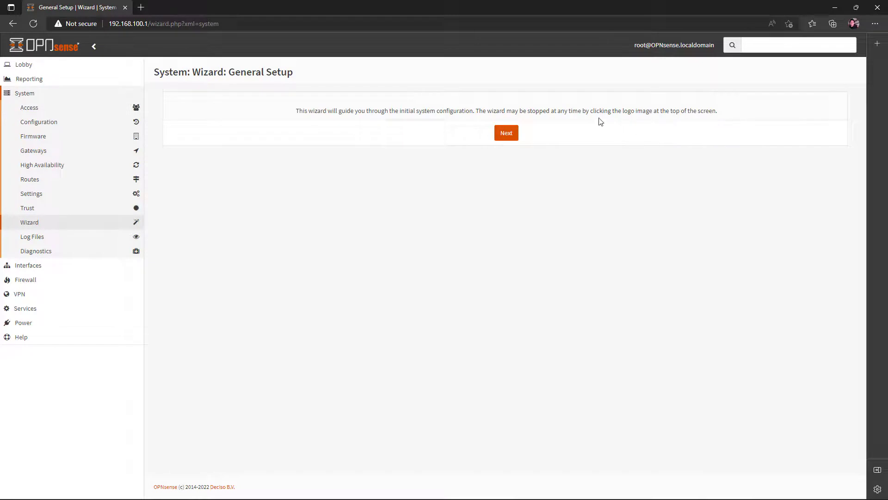
Step: Start the setup wizard, accept the general information, and set the timezone to Asia/Tokyo
left_click(506, 133)
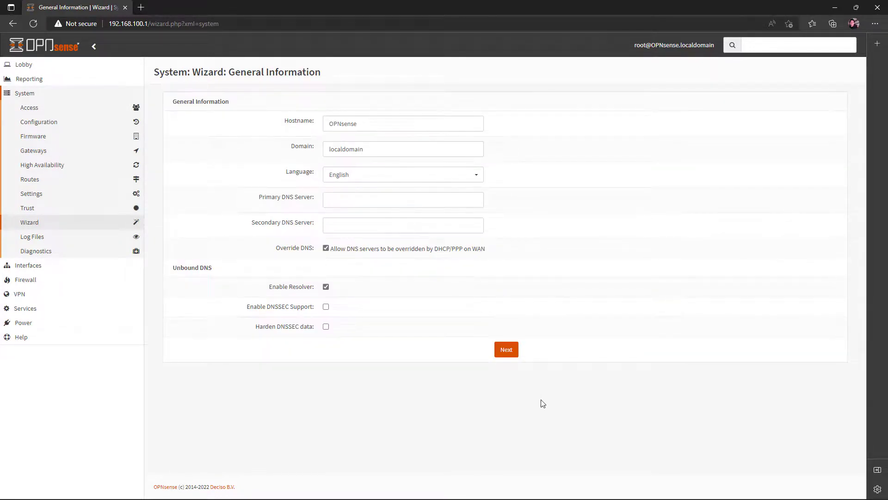
left_click(509, 354)
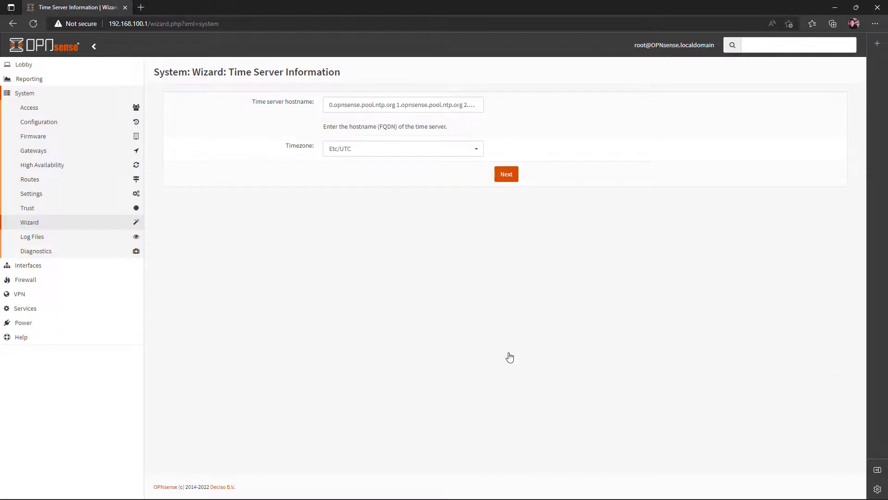
left_click(450, 154)
scroll(425, 230, "up", 2)
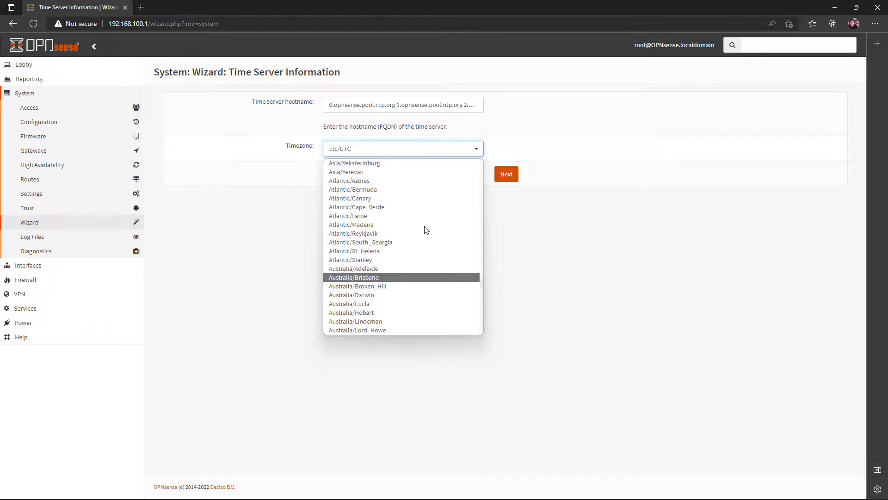
scroll(426, 229, "up", 2)
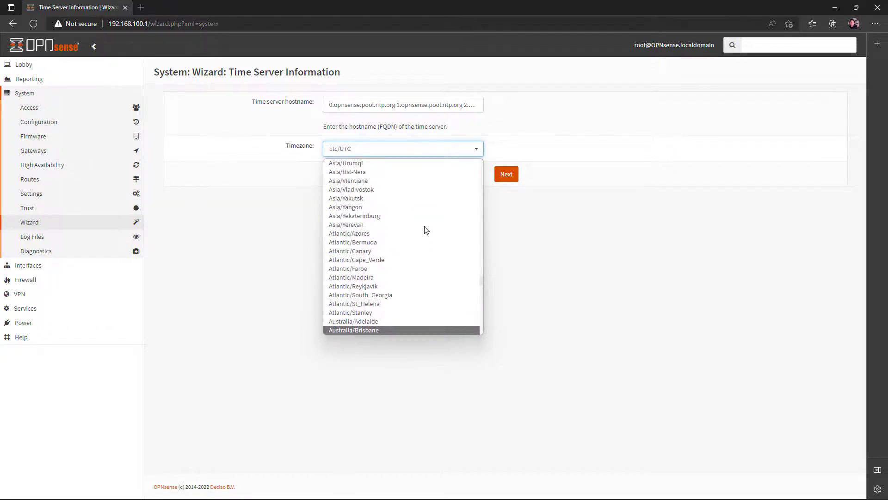
scroll(425, 230, "up", 1)
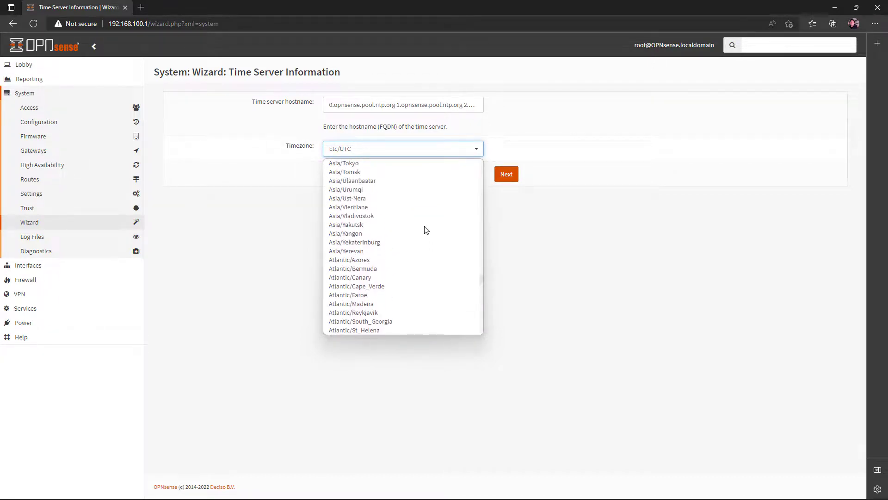
left_click(402, 167)
left_click(506, 174)
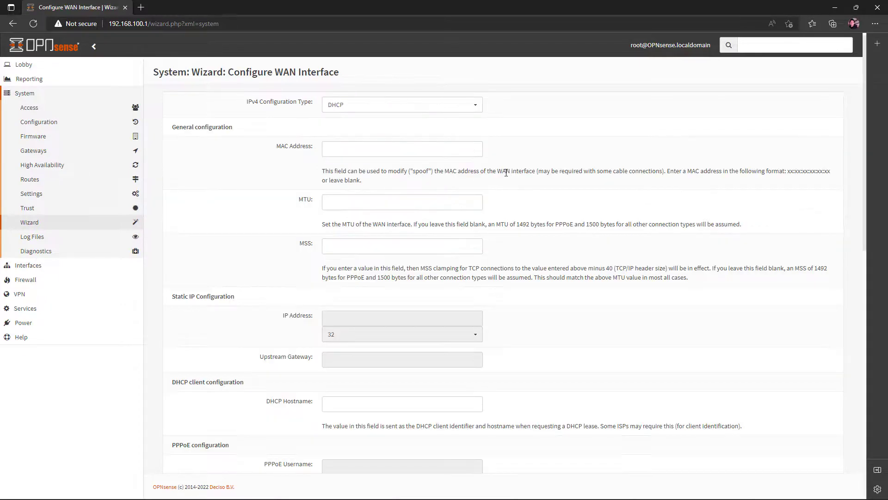
Step: Set the WAN IPv4 type to PPPoE and paste the provider's PPPoE username and password
left_click(448, 106)
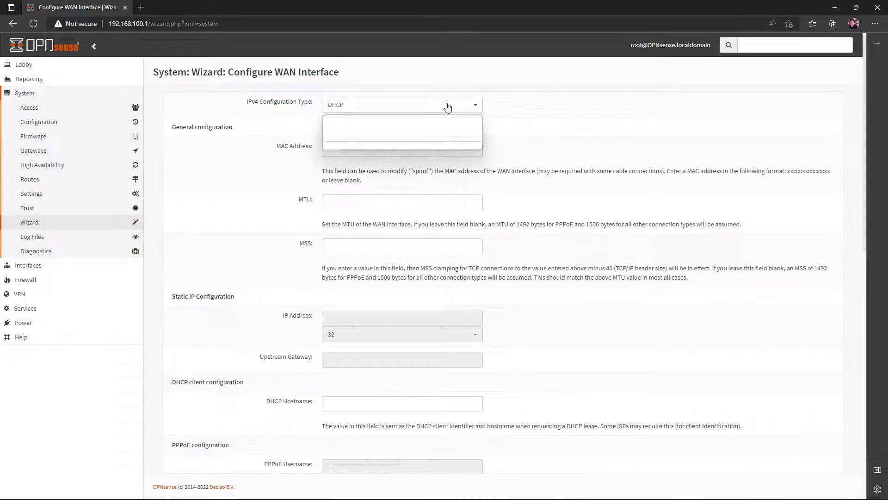
left_click(427, 137)
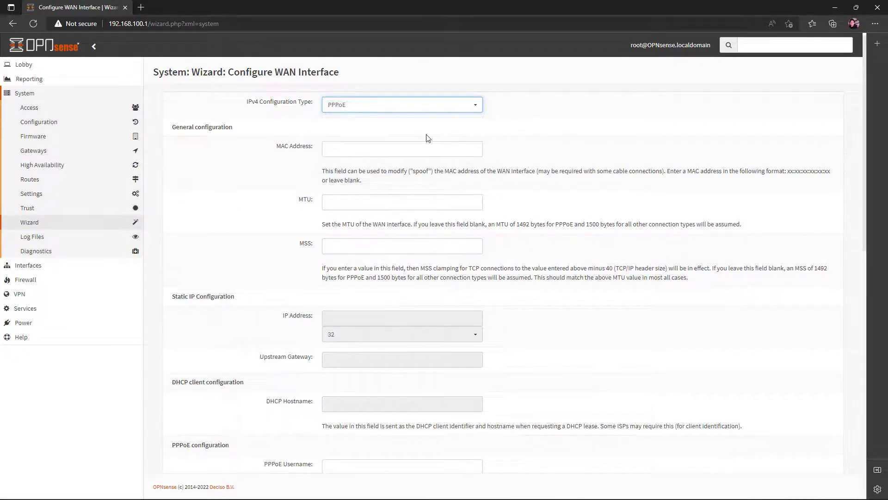
scroll(407, 246, "down", 5)
left_click(408, 252)
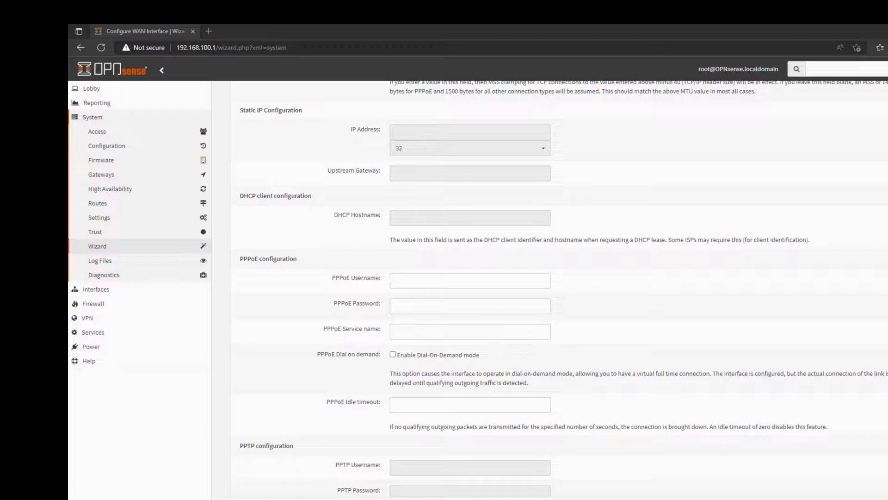
left_click(409, 278)
key("ctrl+v")
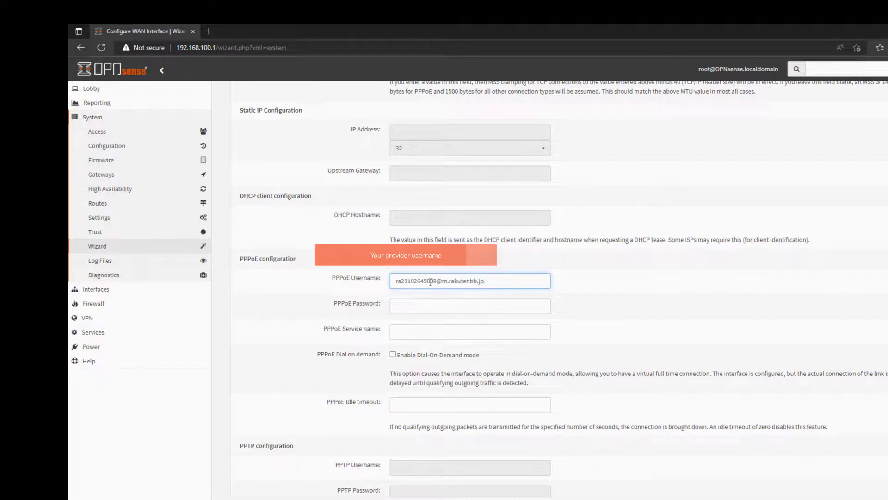
key("alt+Tab")
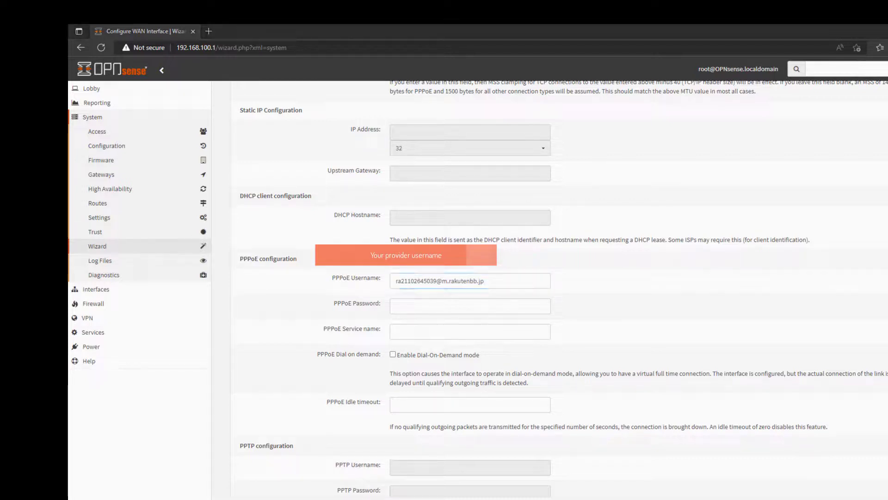
left_click(456, 306)
key("ctrl+v")
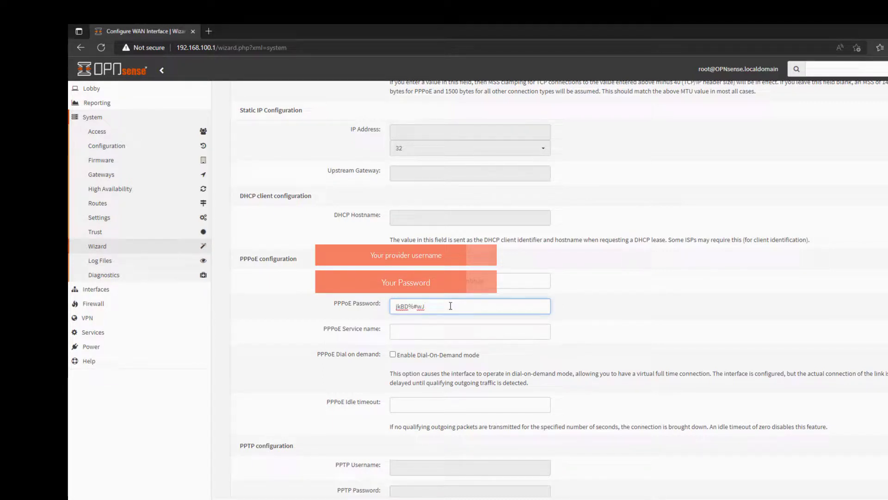
Step: Enter 'Rakuten Hikari' as the PPPoE service name and review the WAN page
left_click(436, 327)
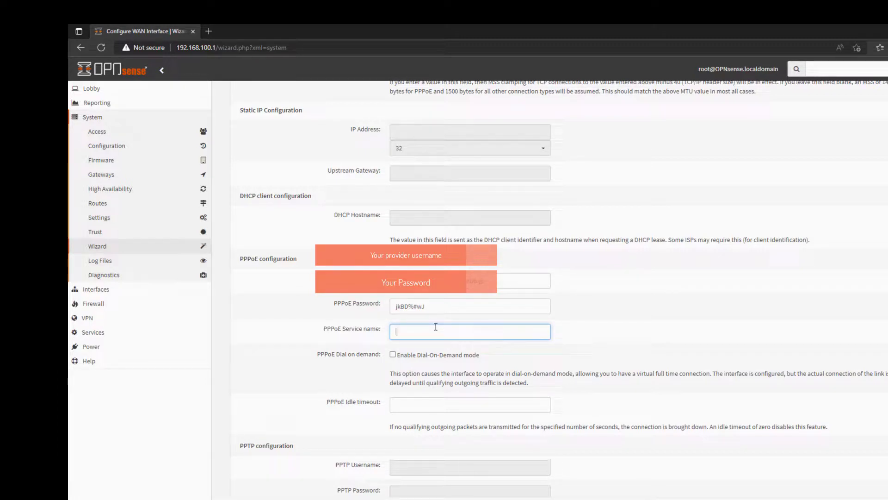
type("raa")
key("BackSpace")
type("Rakuten Hikari")
scroll(440, 346, "down", 7)
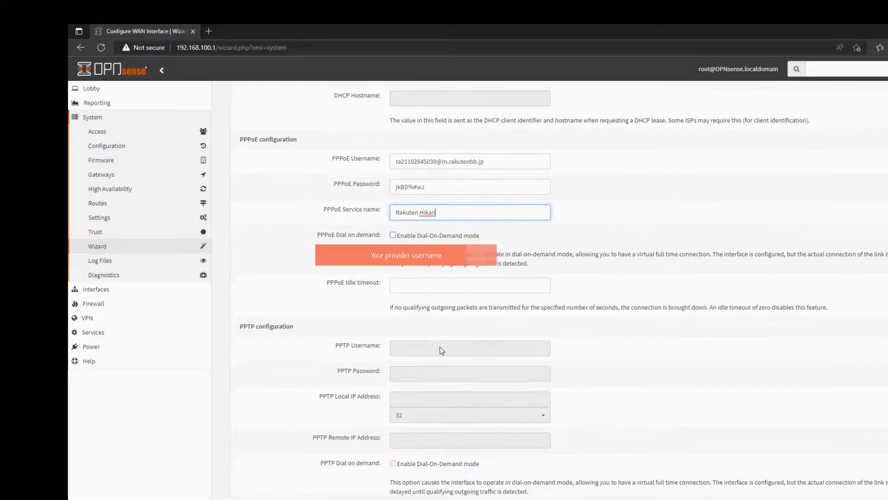
scroll(440, 346, "up", 13)
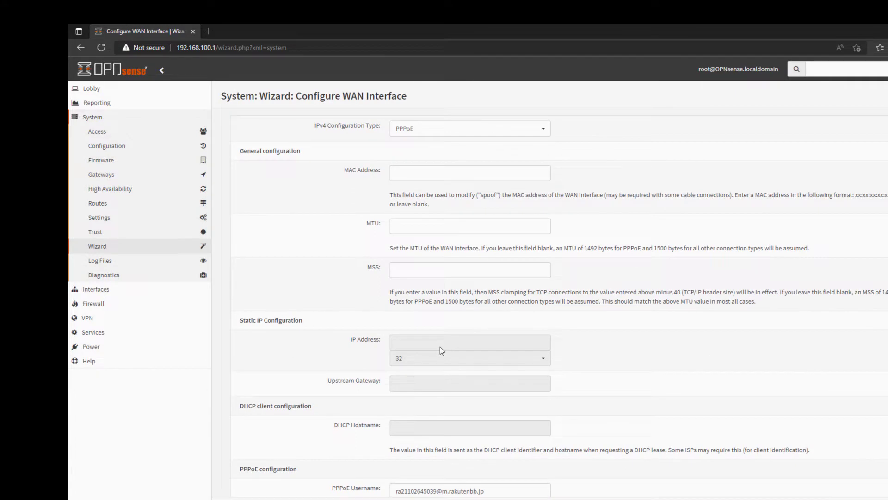
scroll(440, 347, "down", 12)
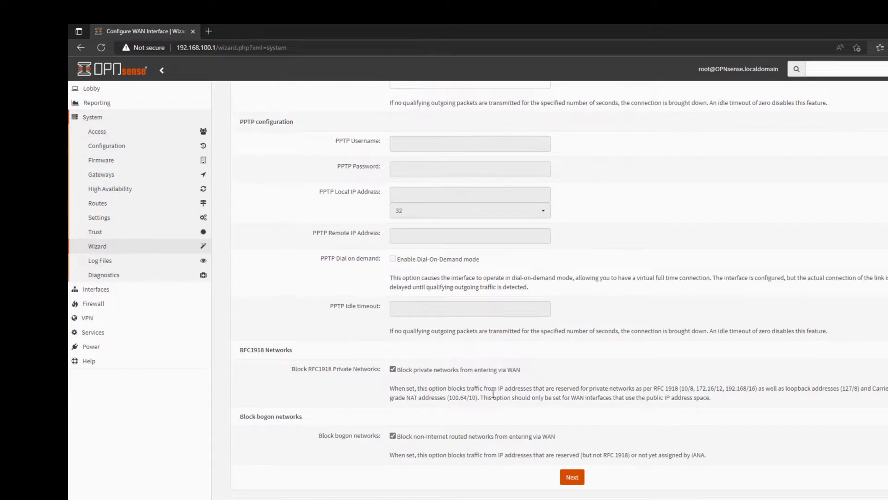
Step: Save the WAN settings, keep the LAN and root password defaults, and reload to finish the wizard
left_click(573, 477)
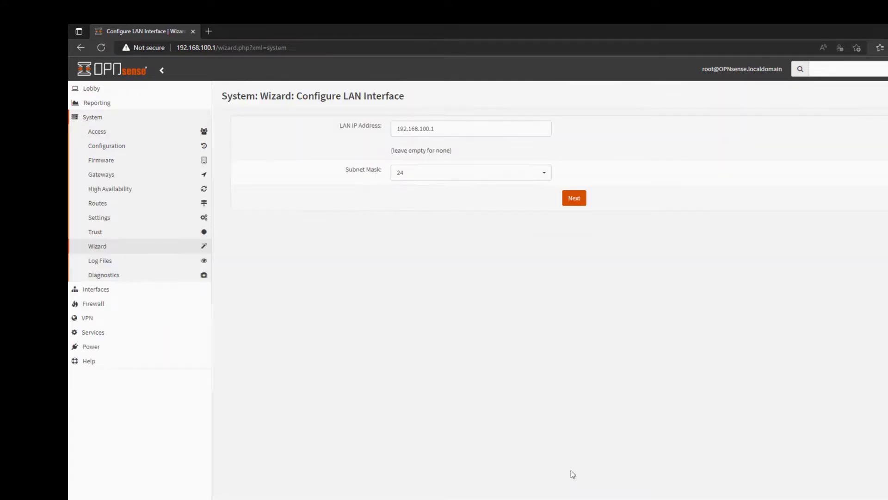
left_click(577, 199)
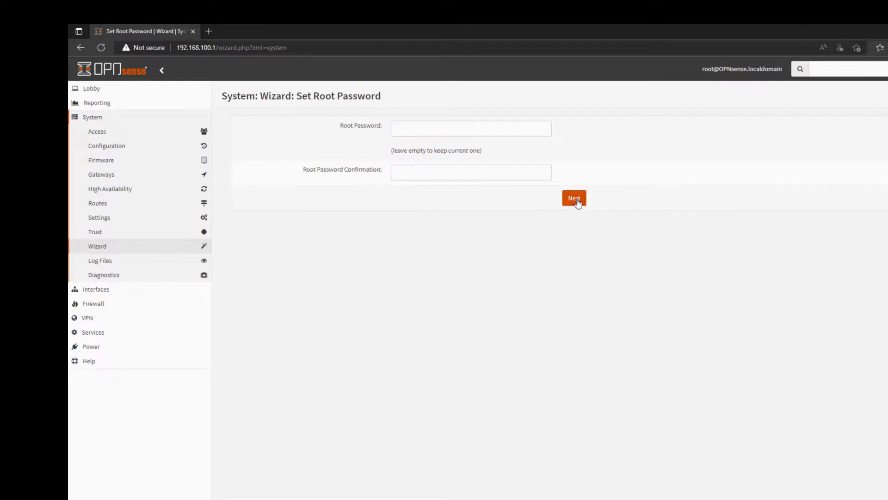
left_click(577, 201)
left_click(577, 157)
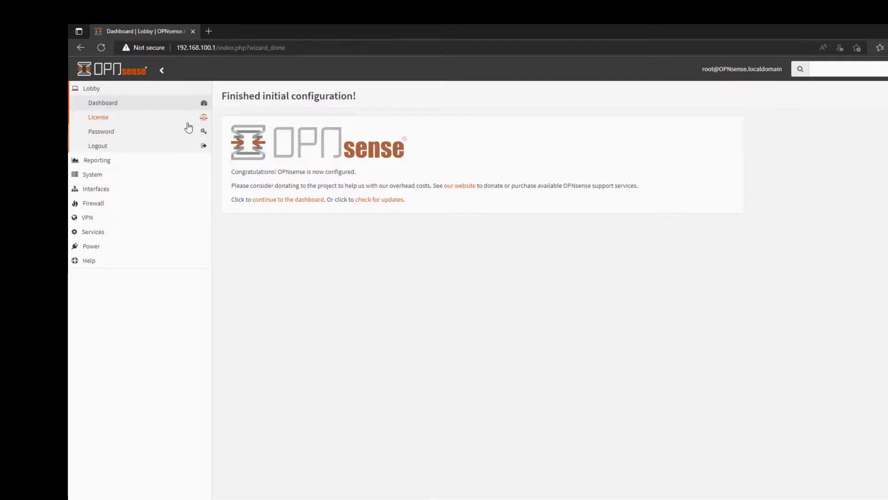
Step: Open Lobby > Dashboard to view system information and the WAN_PPPOE gateway
left_click(111, 92)
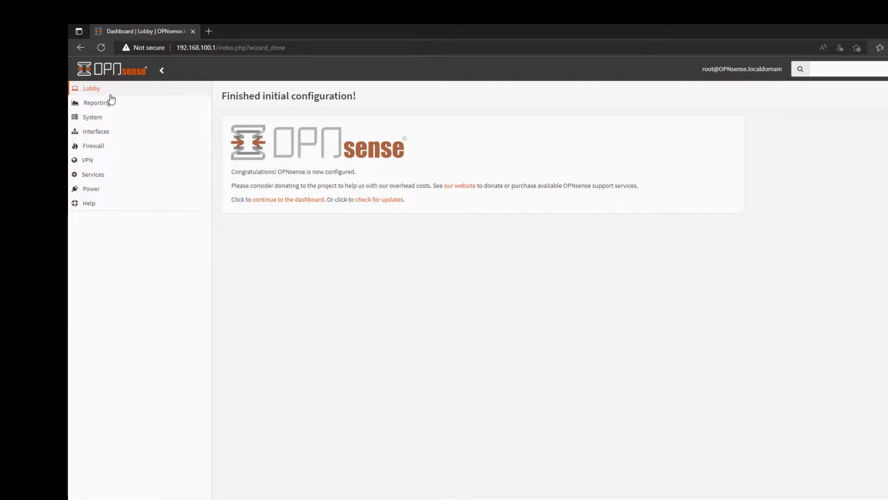
left_click(113, 94)
left_click(112, 104)
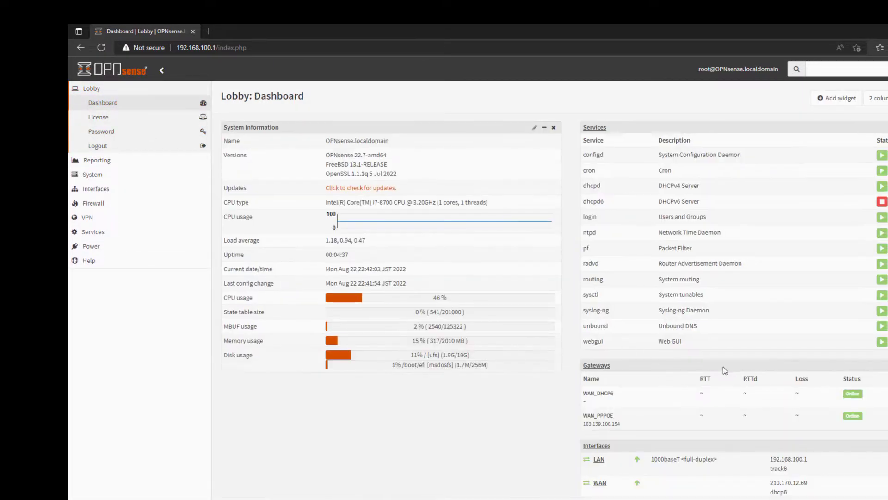
Step: Select the WAN address 210.170.12.69 on the dashboard, then open Reporting > Traffic
scroll(745, 407, "down", 1)
left_click_drag(808, 464, 740, 468)
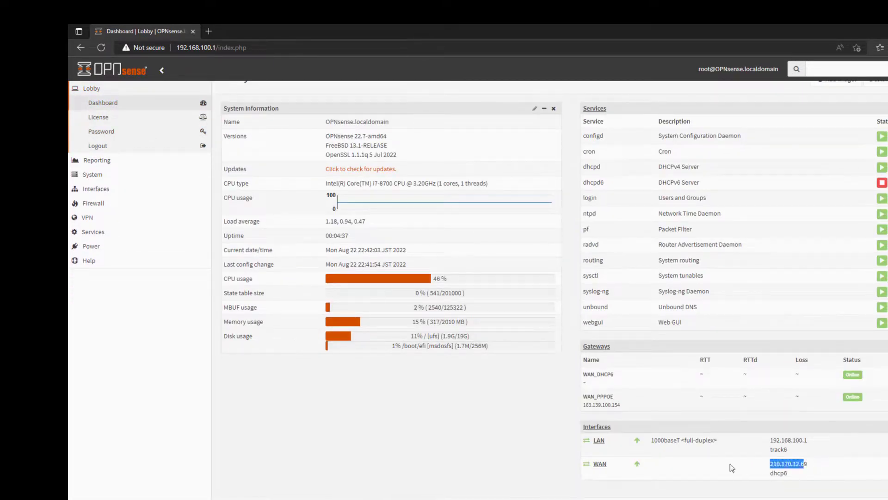
left_click(92, 160)
left_click(96, 177)
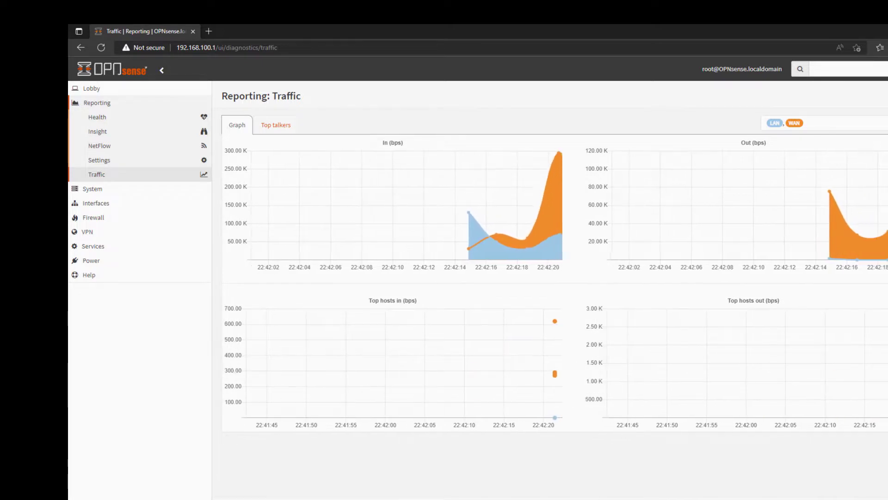
Step: Minimize and restore the Edge window, then start a new browser tab
left_click(514, 499)
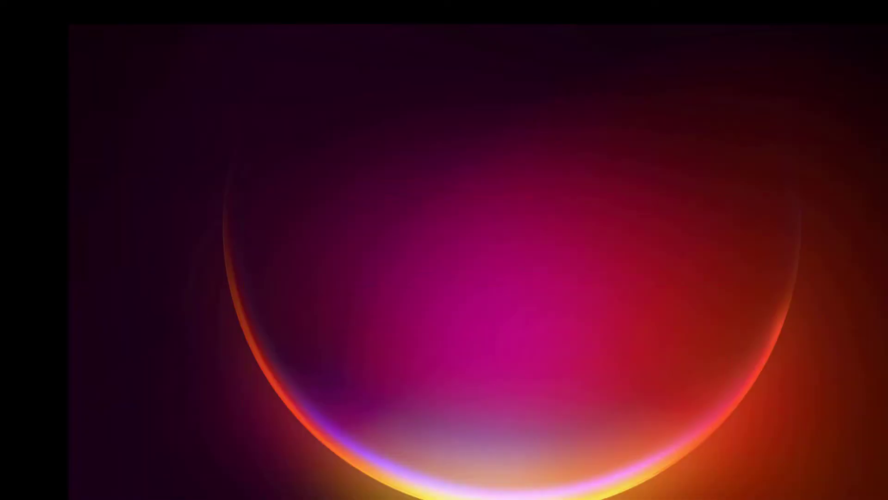
left_click(514, 499)
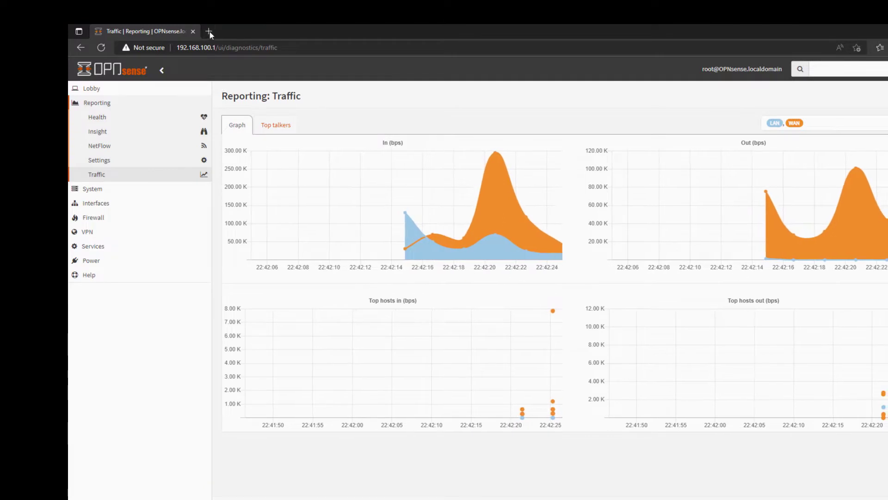
left_click(210, 31)
Step: Load fast.com in the new tab and let the speed test reach 360 Mbps
type("fa")
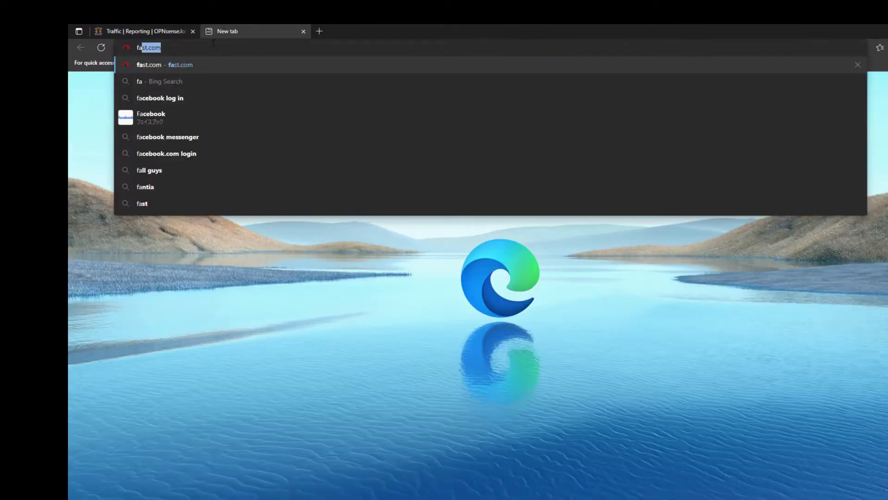
key("Return")
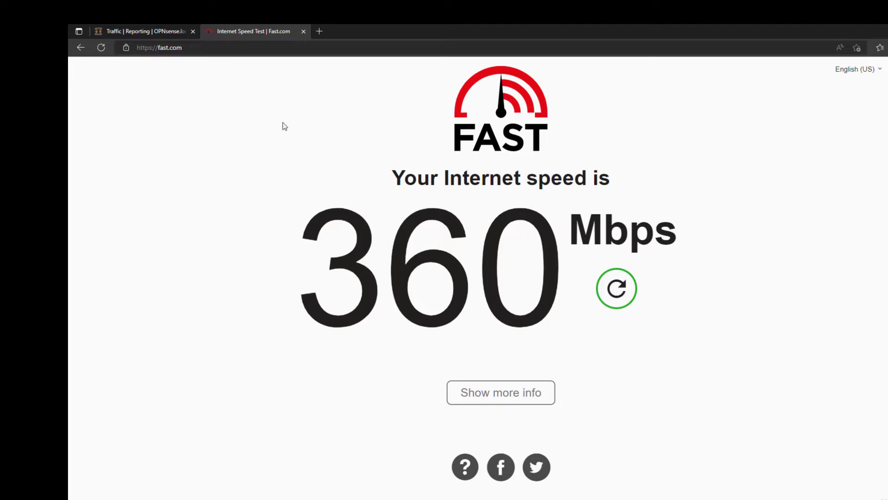
Step: Back in the OPNsense tab, browse the System diagnostics, routes, settings and service status menus
left_click(167, 28)
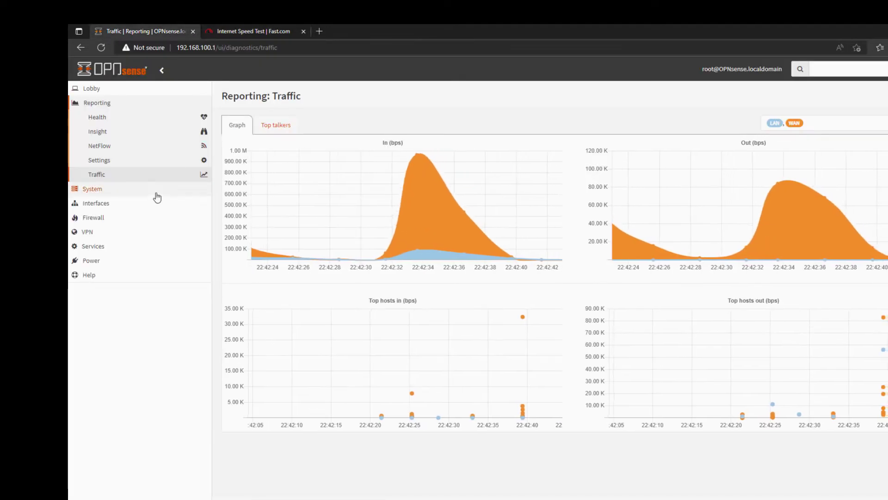
left_click(136, 192)
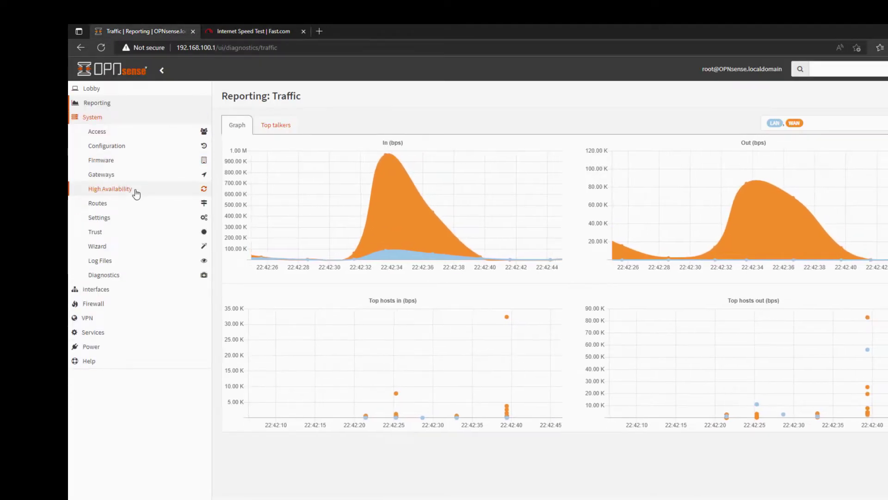
left_click(123, 276)
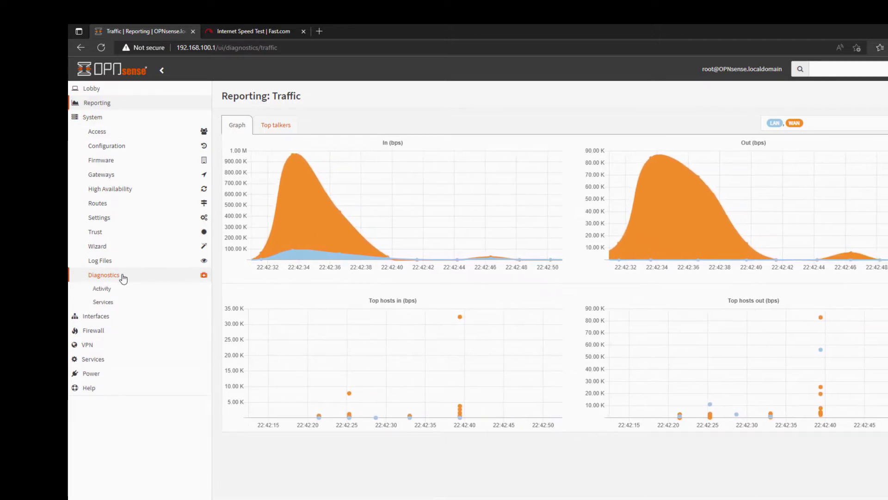
left_click(115, 204)
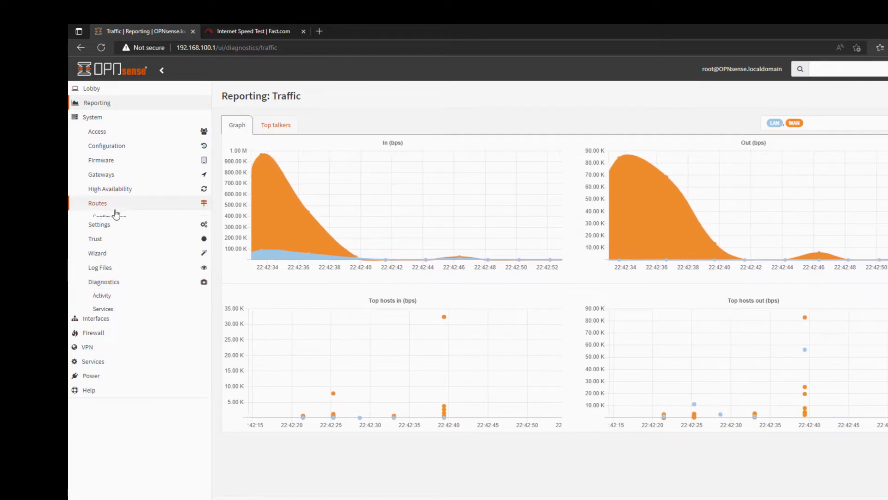
left_click(111, 258)
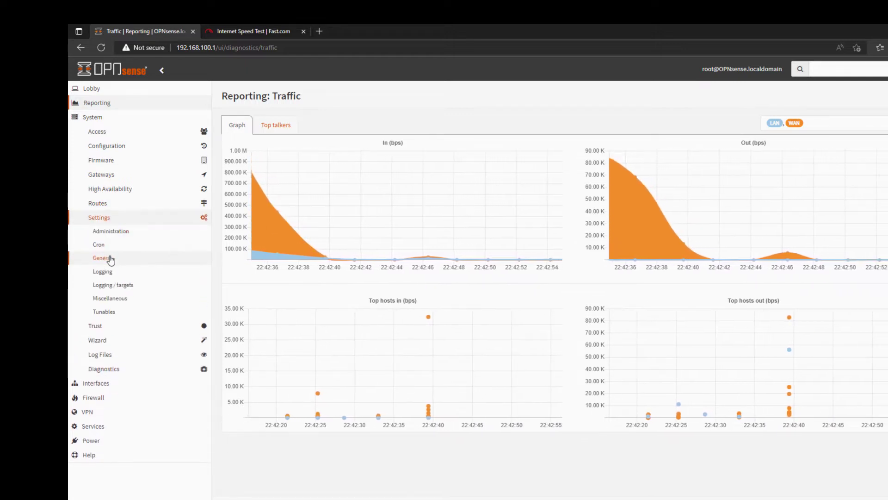
left_click(119, 368)
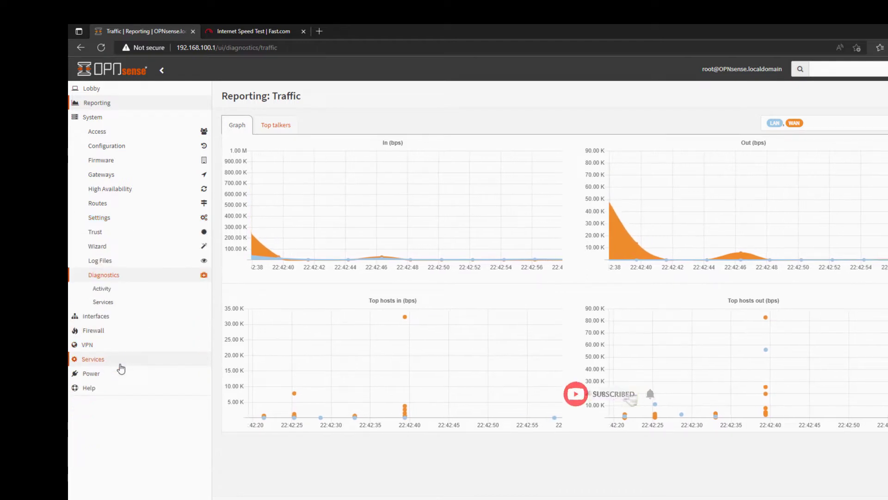
left_click(113, 303)
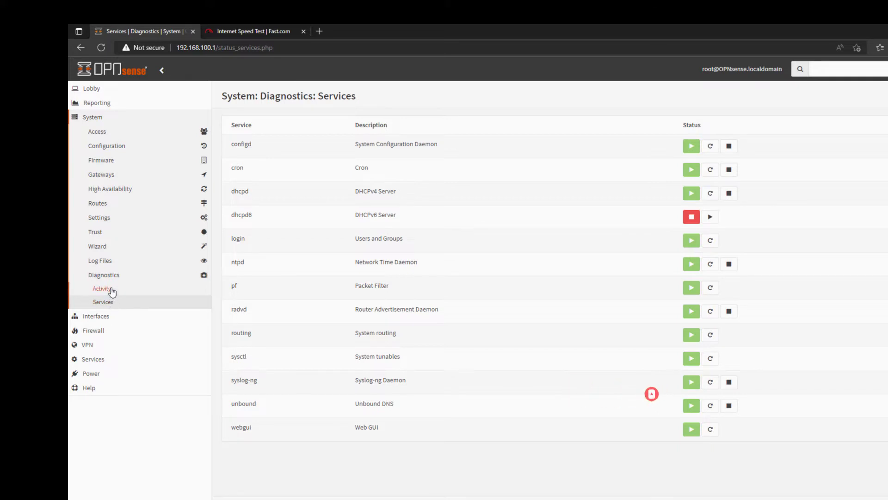
left_click(111, 289)
left_click(103, 303)
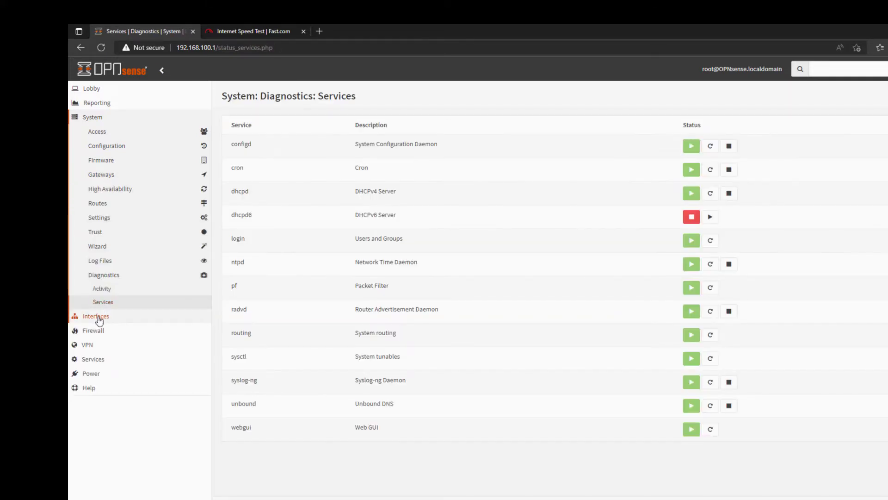
Step: Open the Interfaces > Diagnostics > Ping tool
left_click(94, 317)
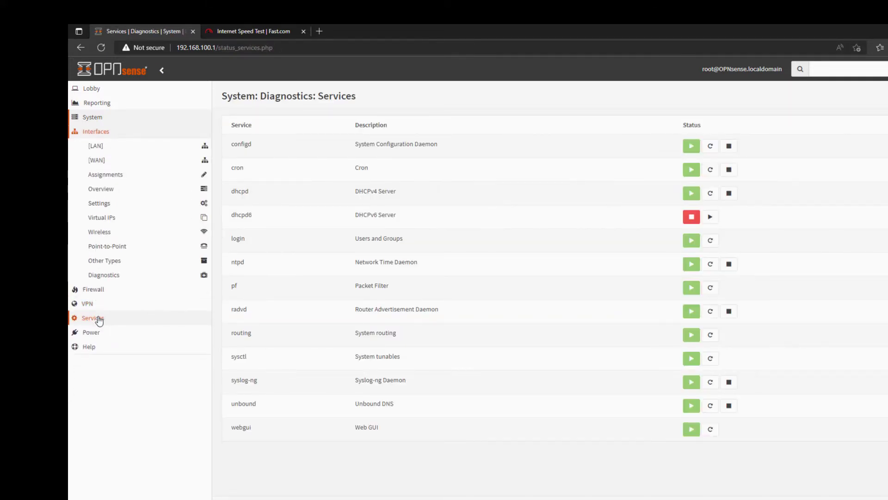
left_click(114, 277)
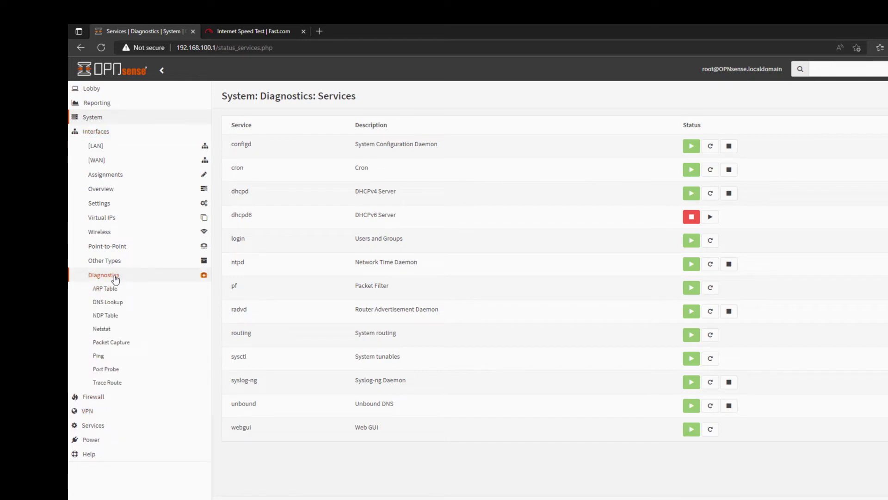
left_click(106, 359)
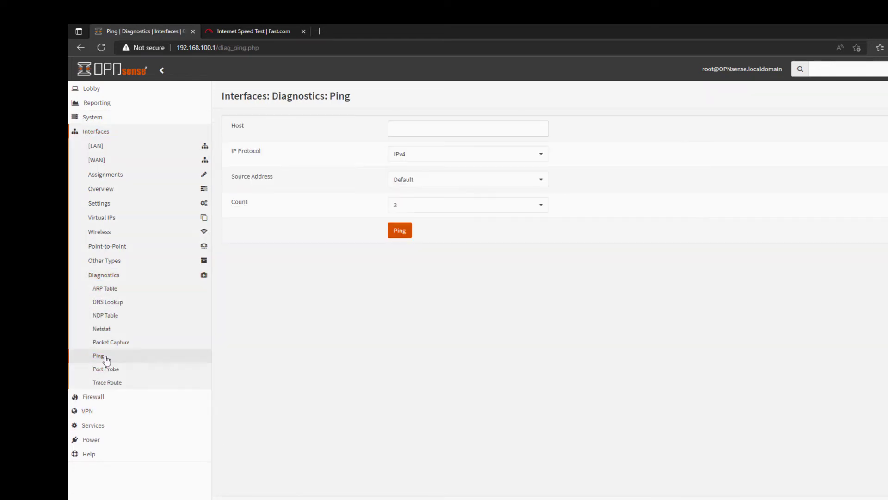
Step: Ping 1.1.1.1 from the LAN source address and review the 3/3 received, 0.0% loss output
left_click(394, 129)
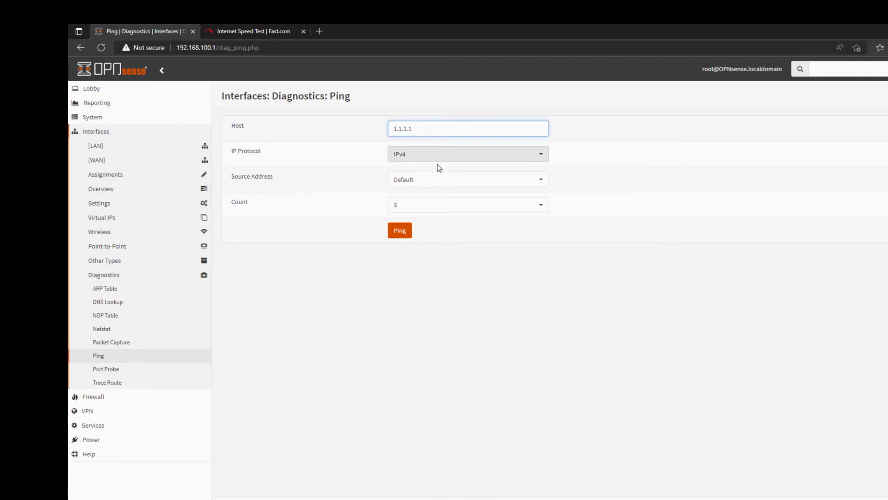
left_click(432, 179)
left_click(418, 213)
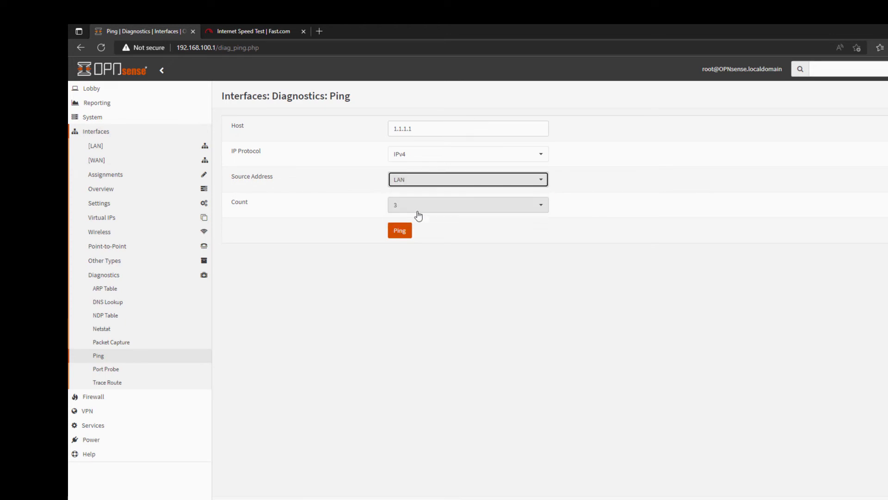
left_click(403, 234)
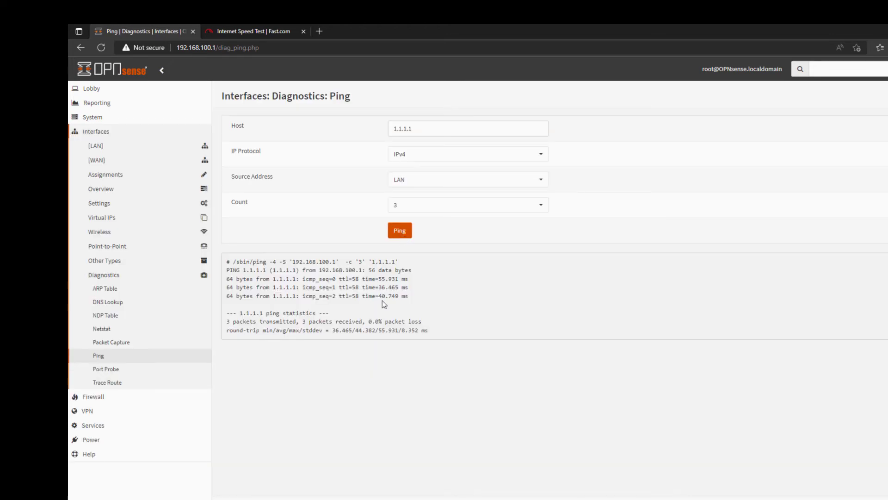
left_click_drag(367, 287, 218, 254)
left_click(531, 277)
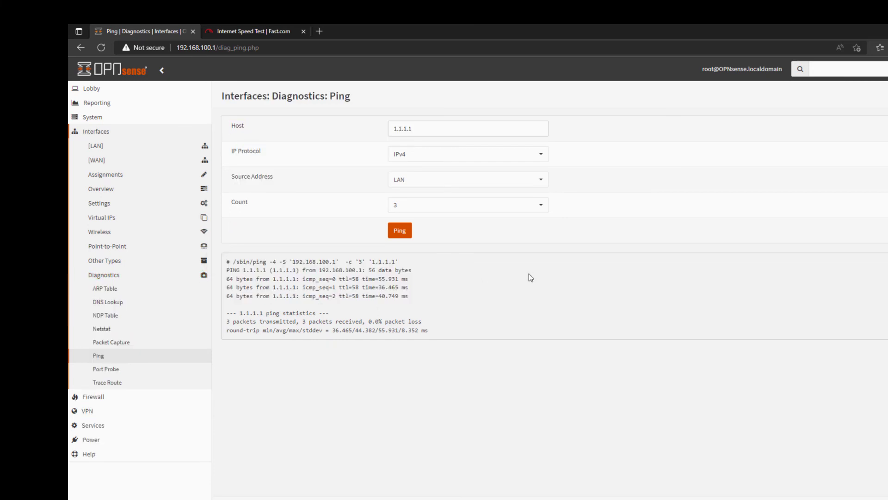